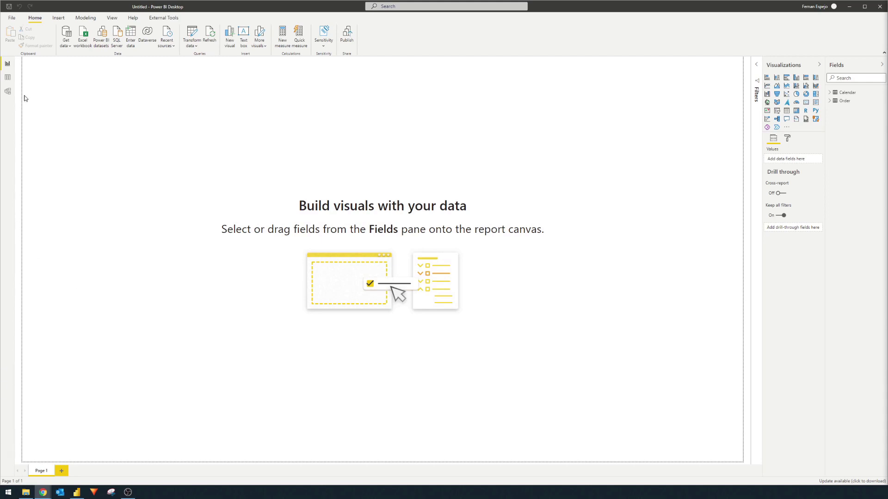
Review the Calendar table's dates and its relationship to Order, then return to the report page.
click(8, 82)
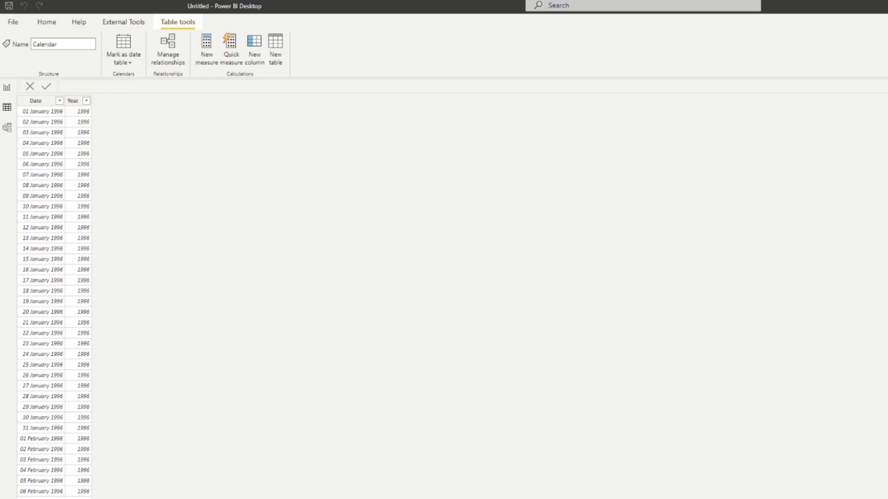
click(7, 88)
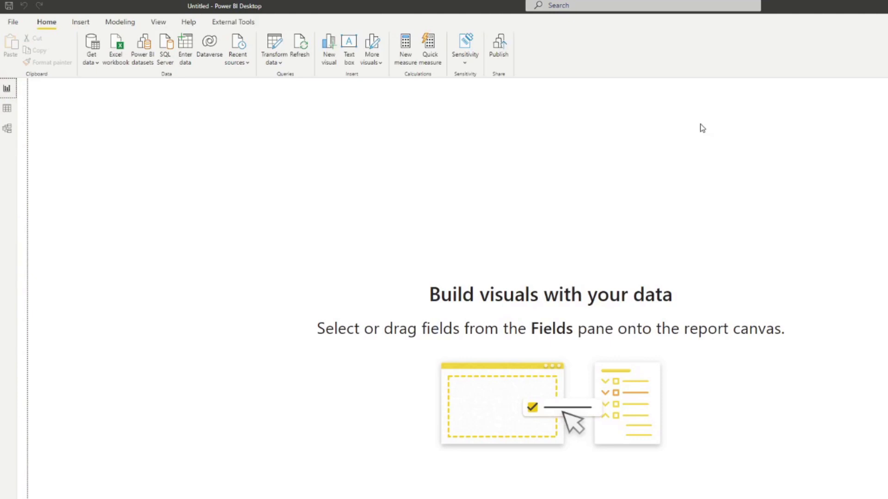
click(7, 128)
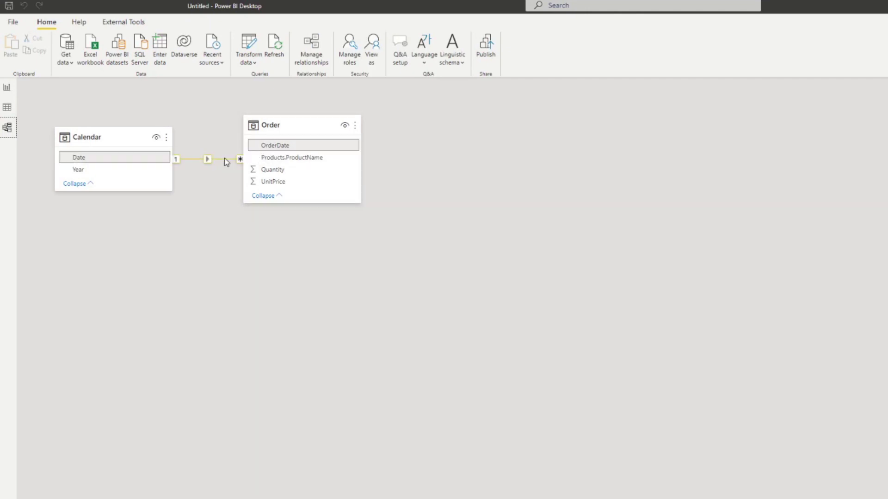
click(7, 88)
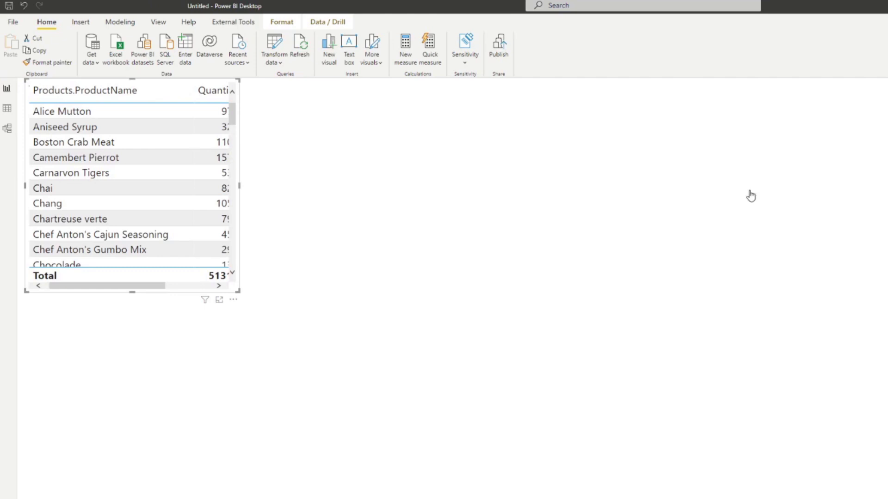
Enlarge the product table, remove Date, and add Year as its first column.
drag(238, 291, 703, 397)
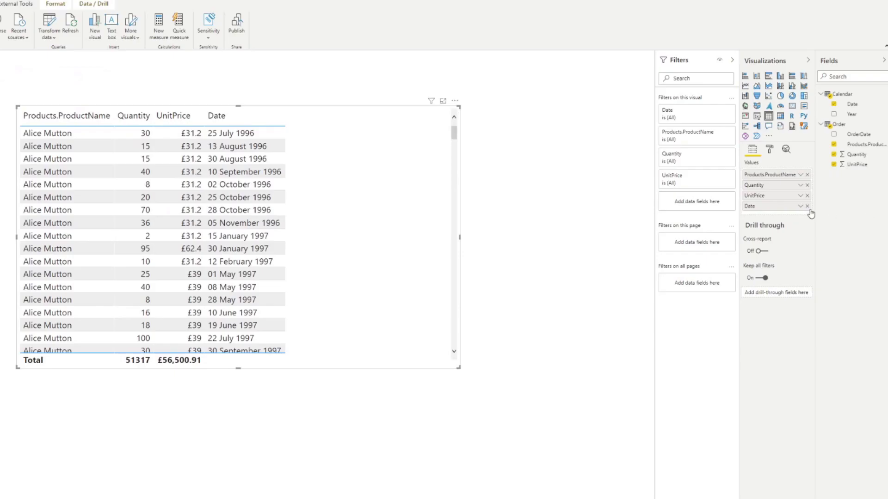
click(807, 207)
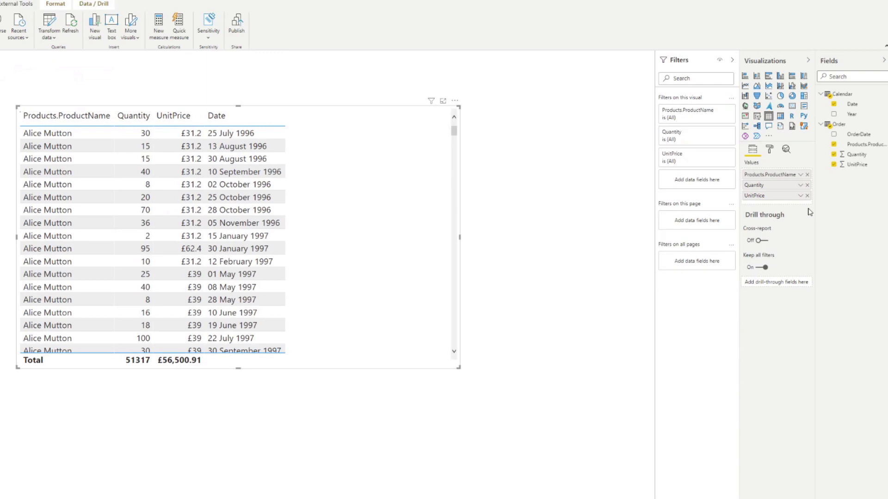
click(833, 114)
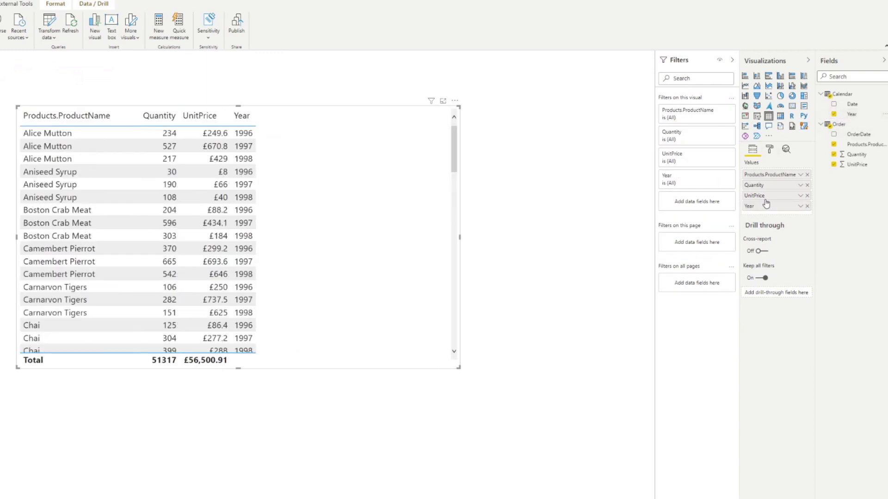
drag(773, 174, 773, 175)
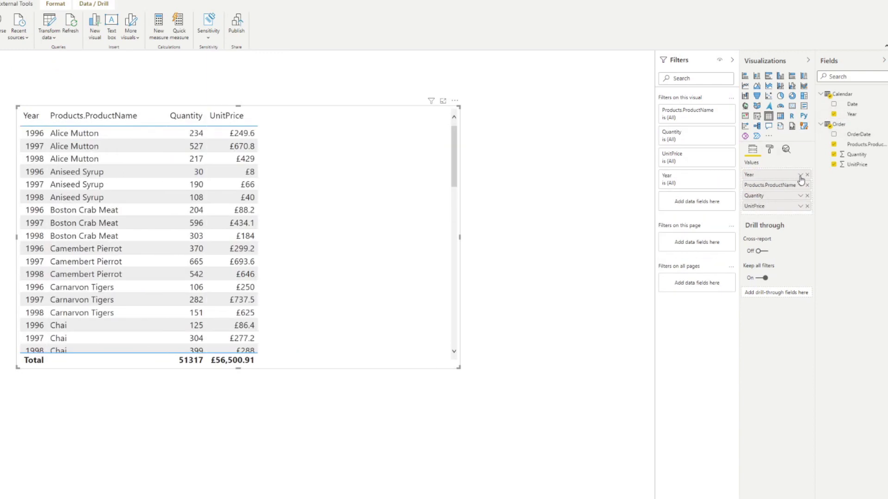
click(800, 175)
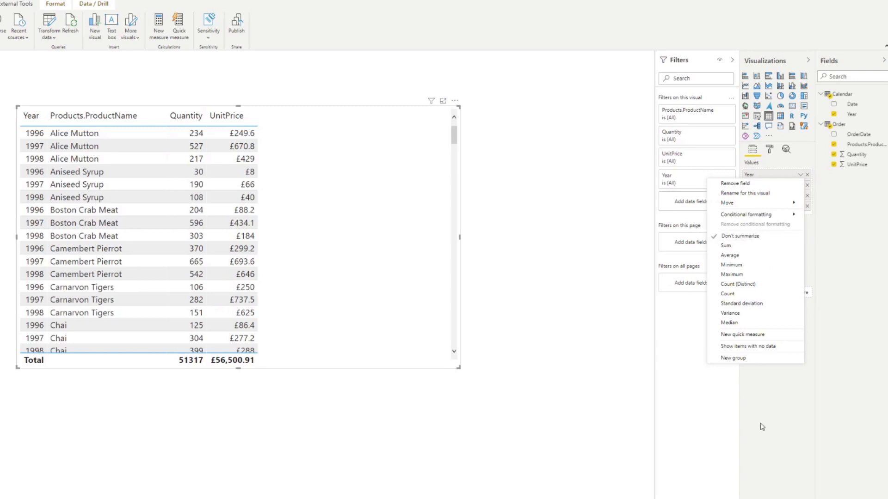
Move the table down and right on the page and narrow it to fit its columns.
click(326, 166)
drag(326, 167, 366, 223)
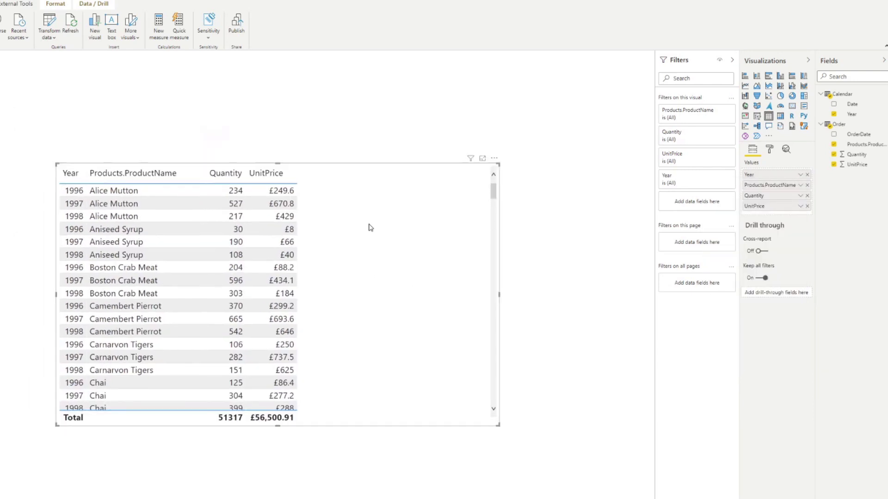
drag(500, 301, 417, 302)
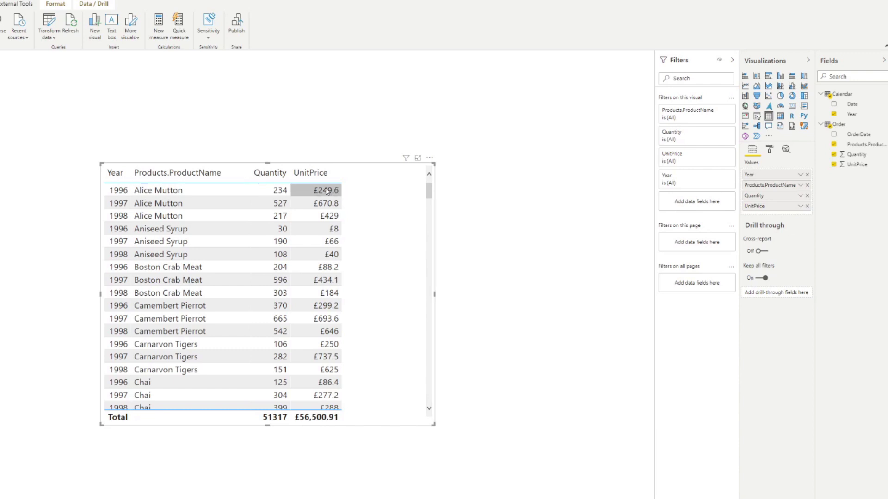
Create measure Total Sales = SUMX('Order', Quantity * UnitPrice) and add it as a table column.
right_click(840, 128)
click(823, 129)
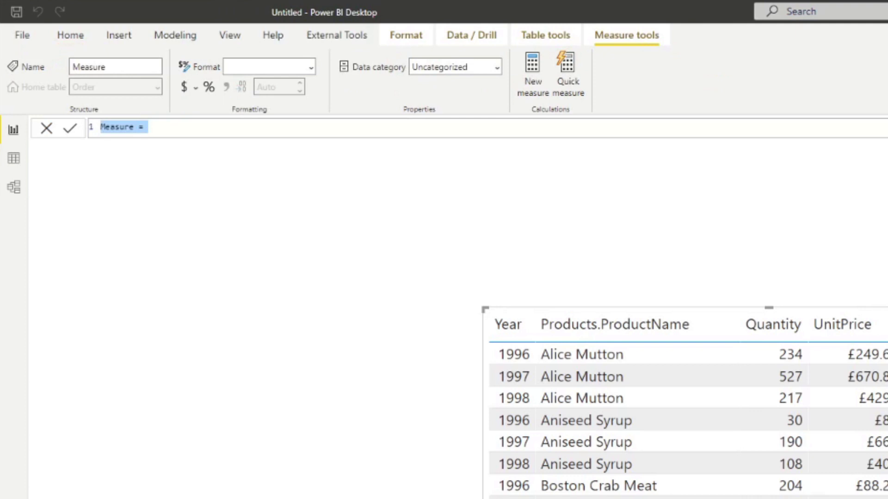
text(Total Sales = )
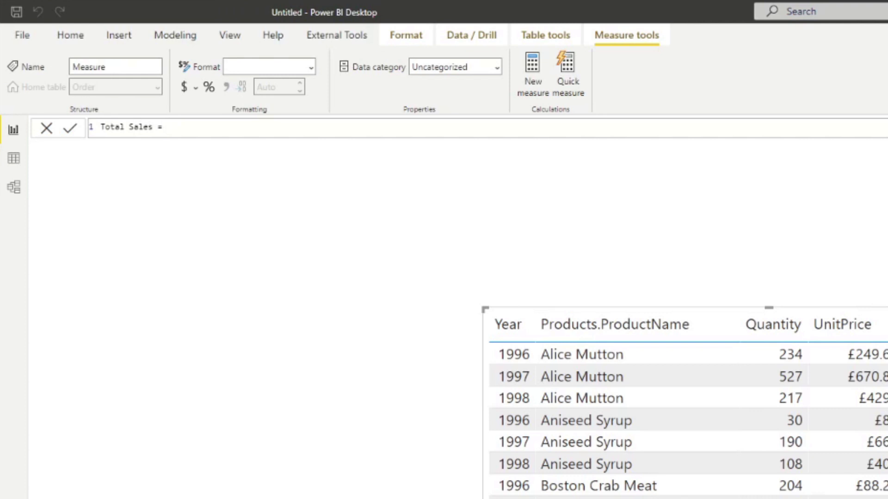
text(SUMX()
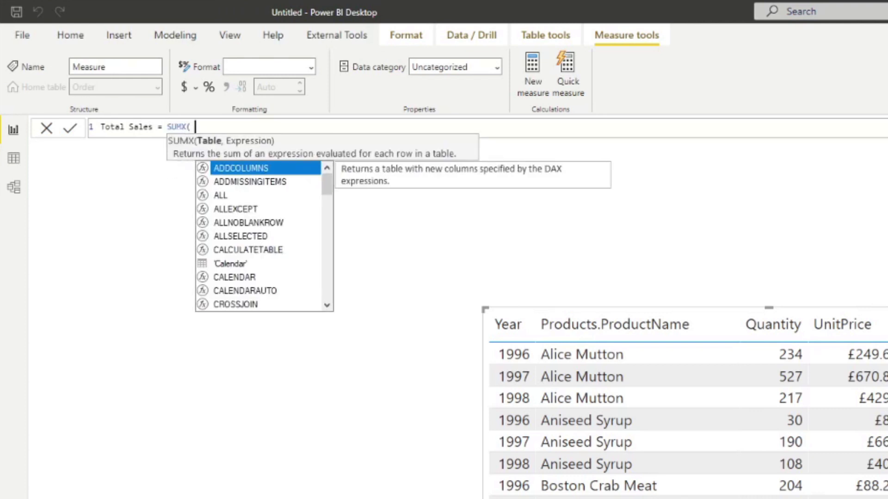
text( 'Order', quant)
key(Tab)
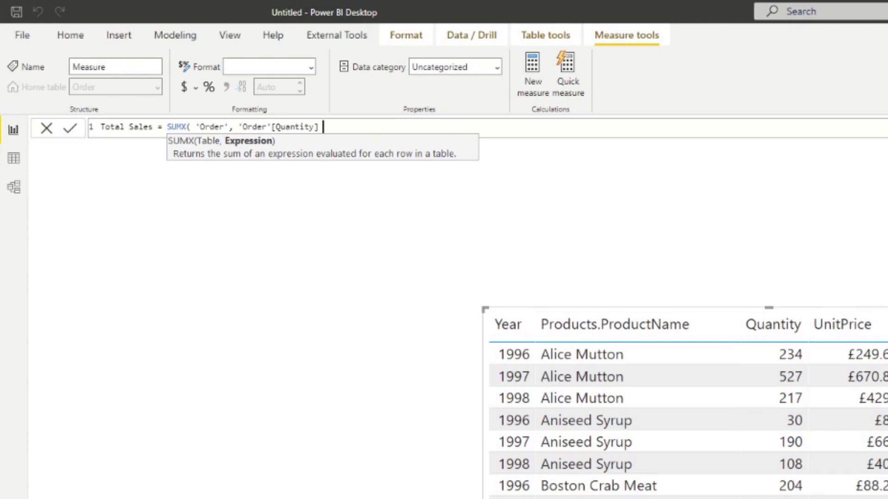
text(* Unit)
key(Tab)
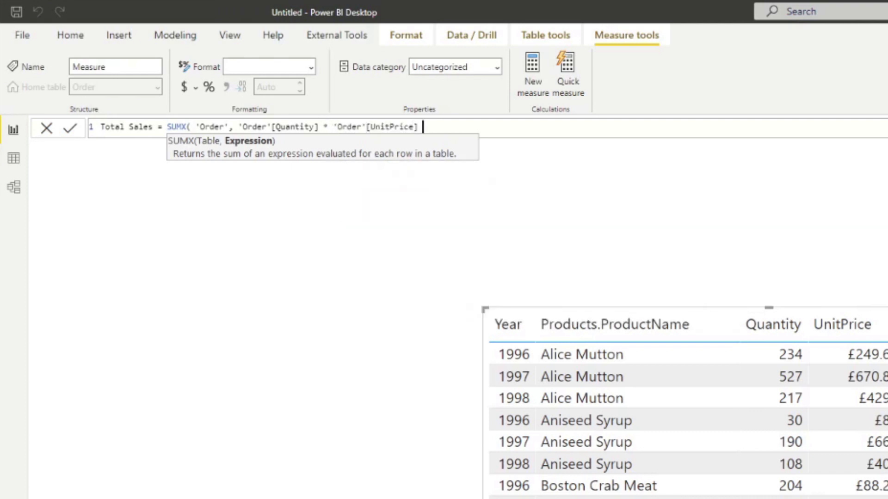
text())
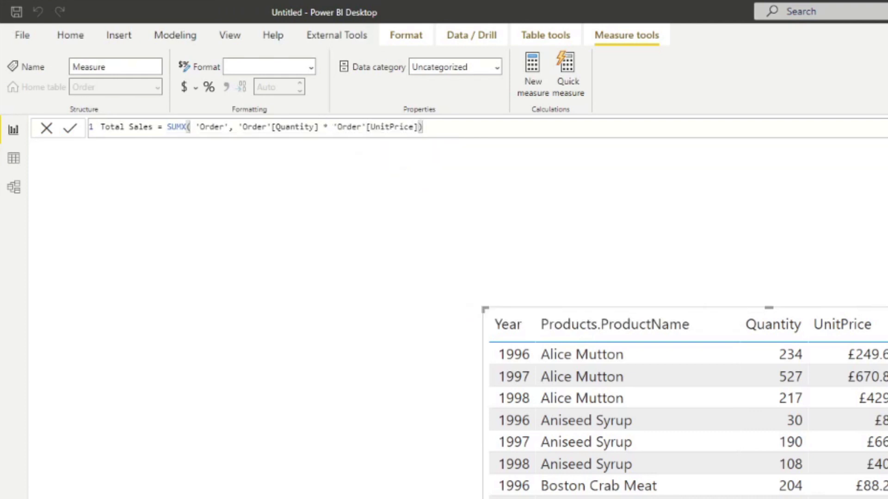
key(Return)
drag(845, 161, 365, 264)
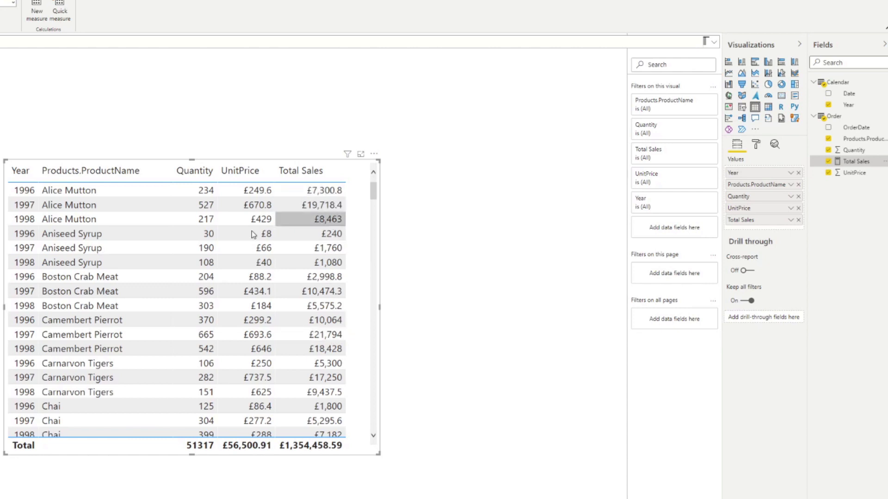
Add a Year visual above the sales table and shrink it to uncover the table.
click(417, 174)
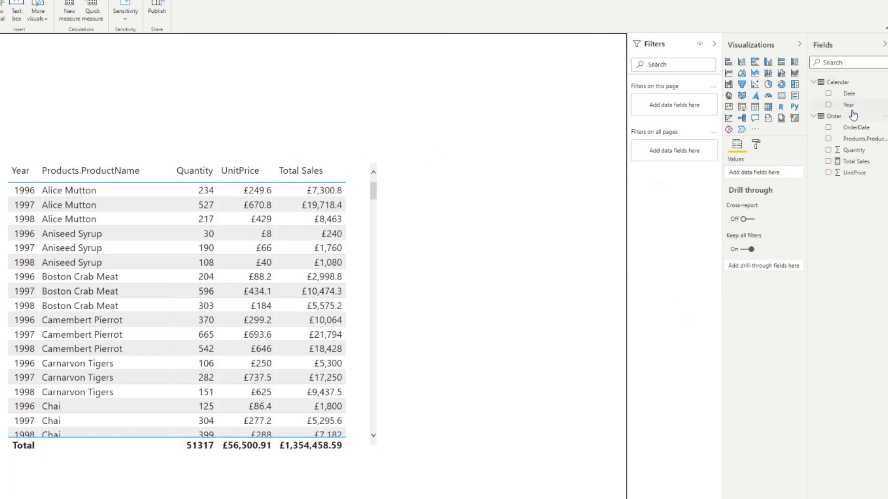
drag(849, 107, 201, 112)
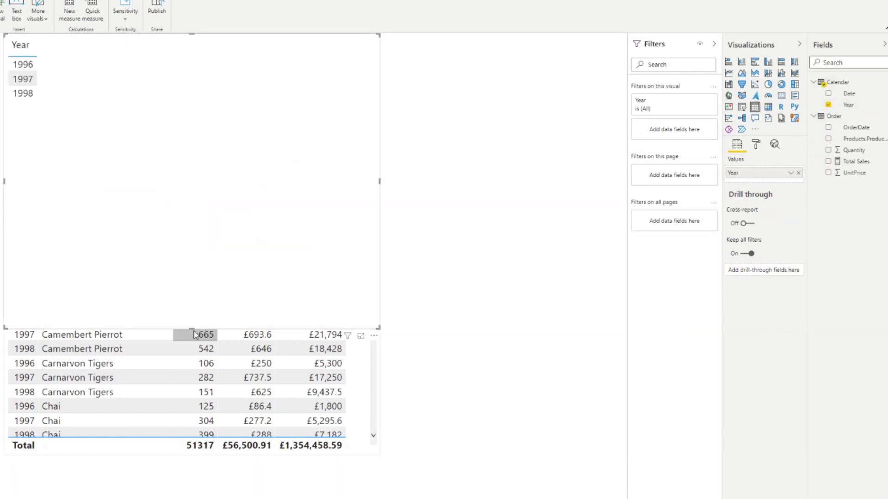
drag(192, 328, 181, 155)
drag(191, 34, 187, 83)
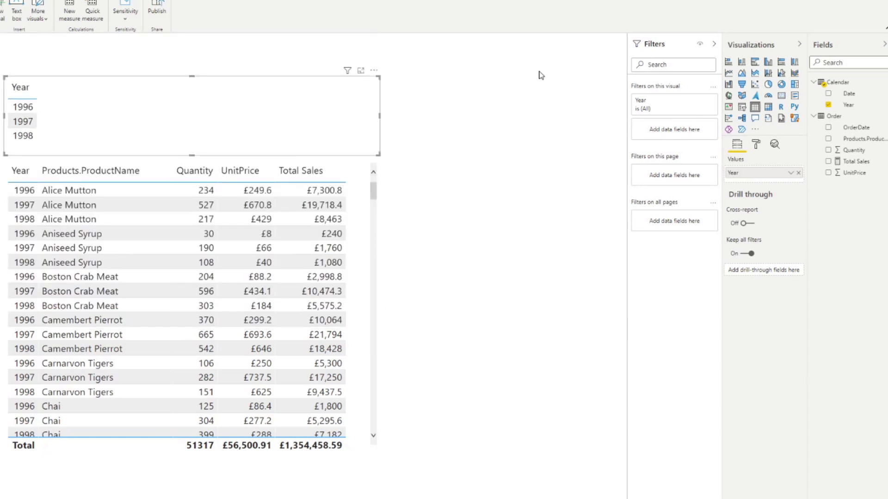
Turn the Year visual into a list-style slicer and filter it to 1997.
click(742, 106)
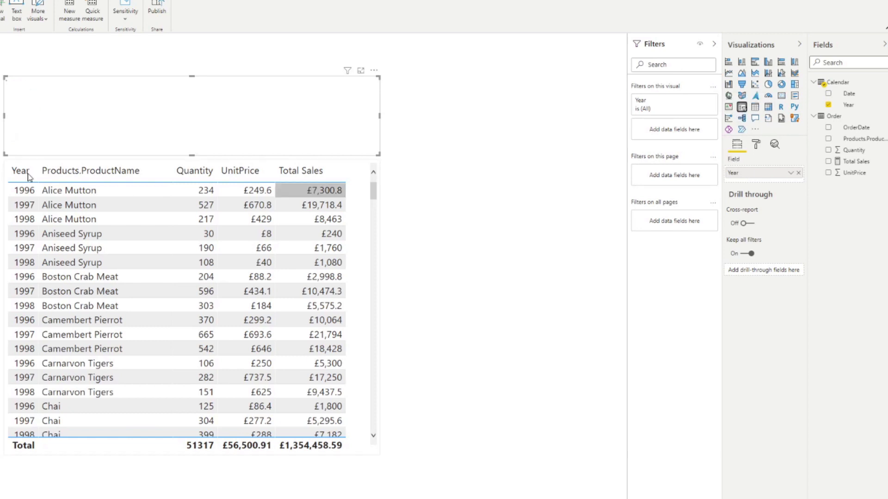
click(367, 84)
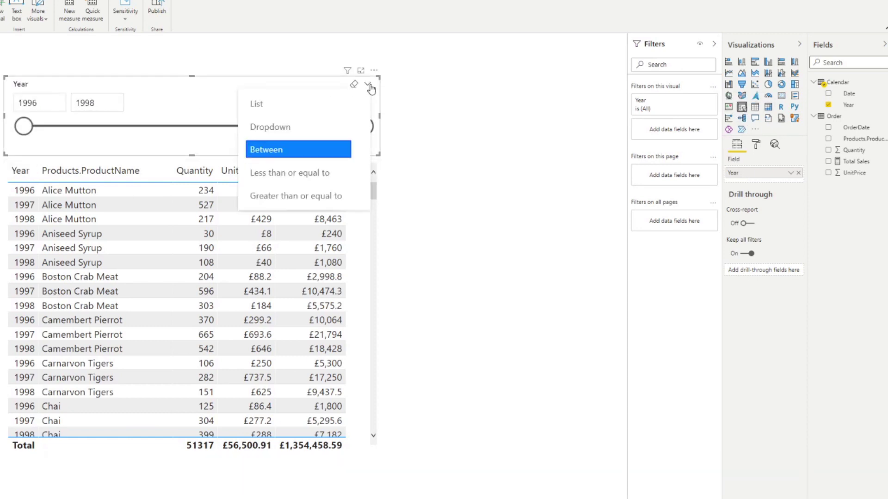
click(321, 109)
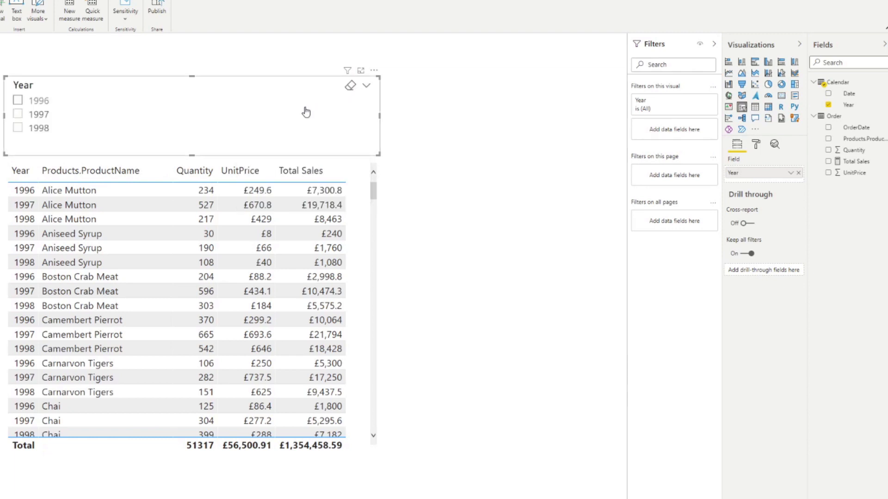
click(18, 114)
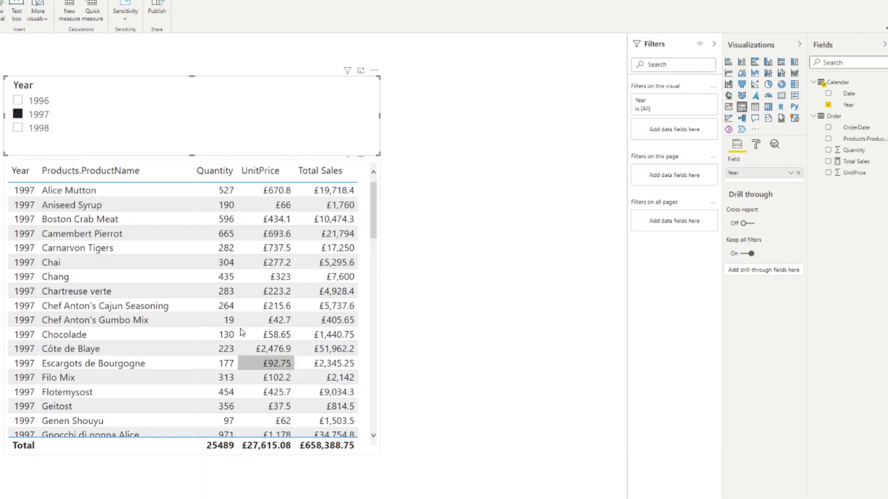
Switch the Year slicer selection from 1997 to 1998.
click(52, 133)
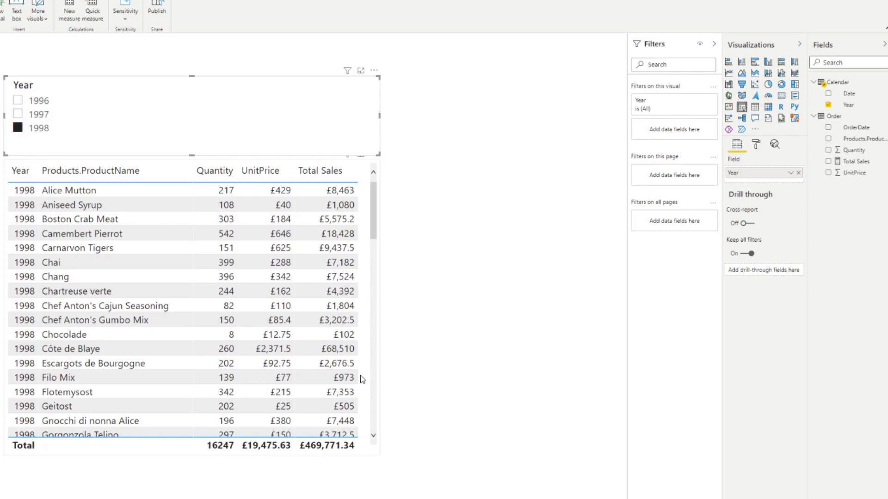
Start a new Order measure Total Sales LY = CALCULATE([Total Sales] ...).
right_click(835, 117)
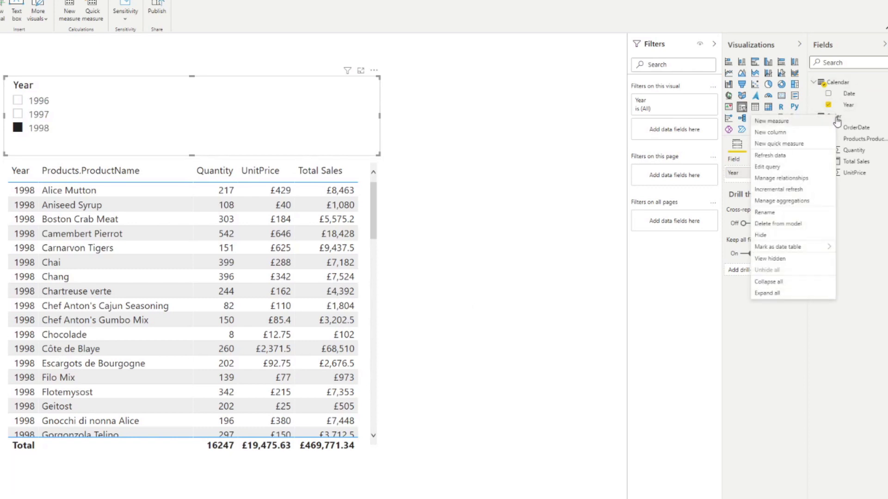
click(807, 127)
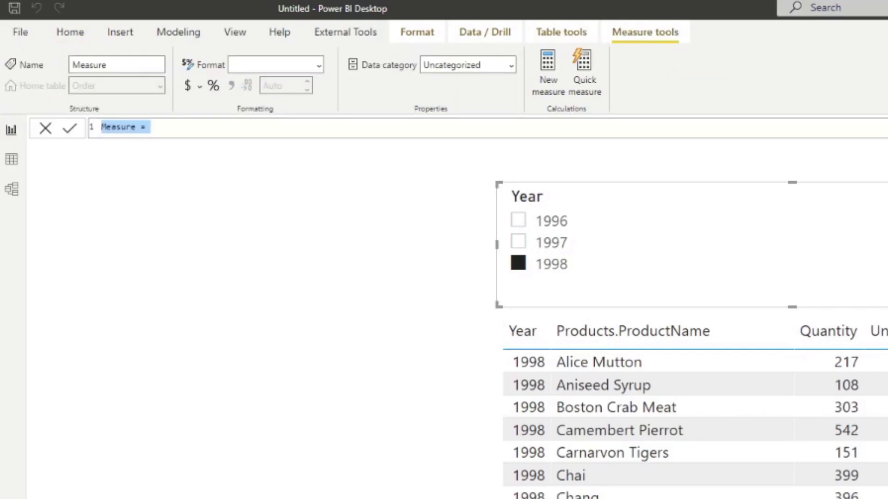
text(Total S)
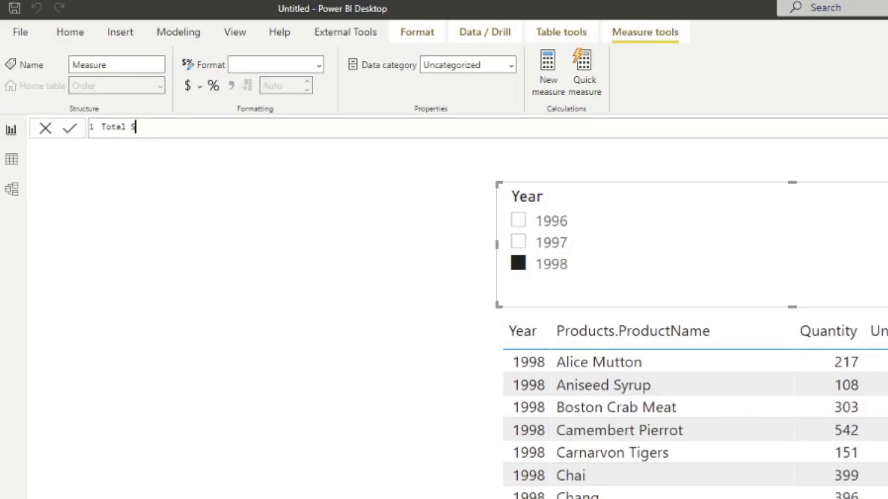
text(ales LY =)
key(Return)
text(CALC)
key(Tab)
key(shift+Return)
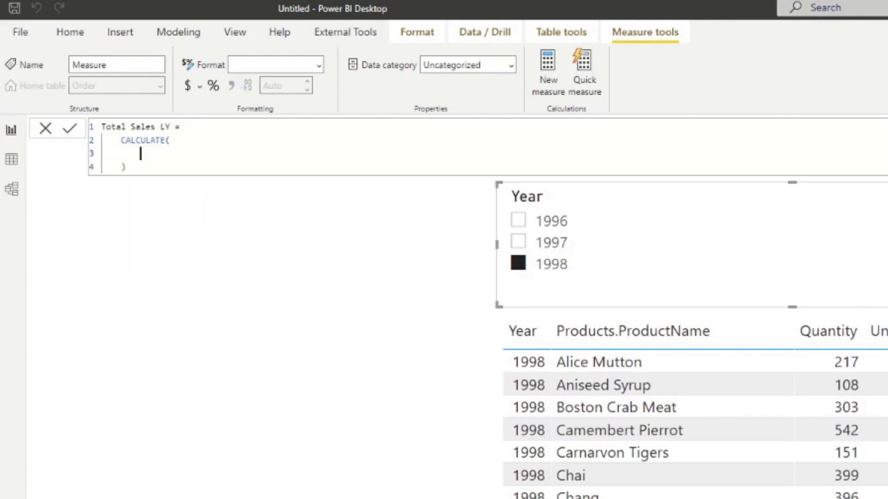
text(Total)
key(Tab)
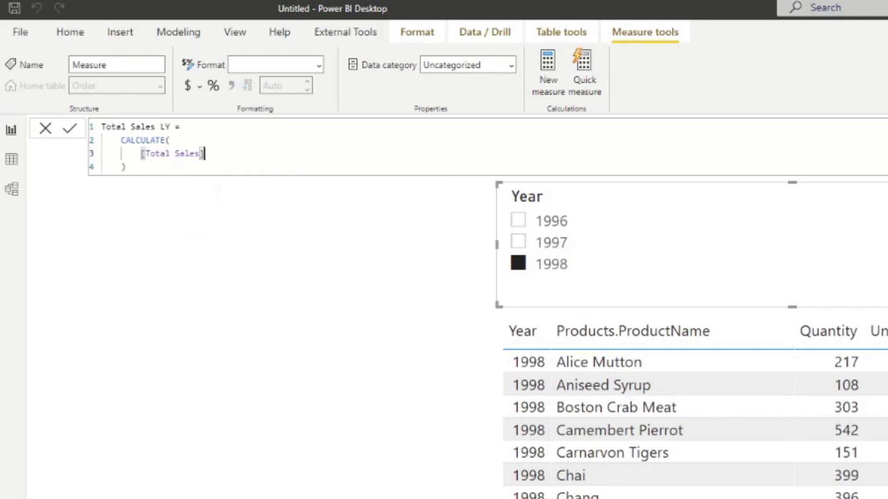
Complete the filter with PREVIOUSYEAR('Calendar'[Date]) and commit the Total Sales LY measure.
key(shift+Return)
text(, )
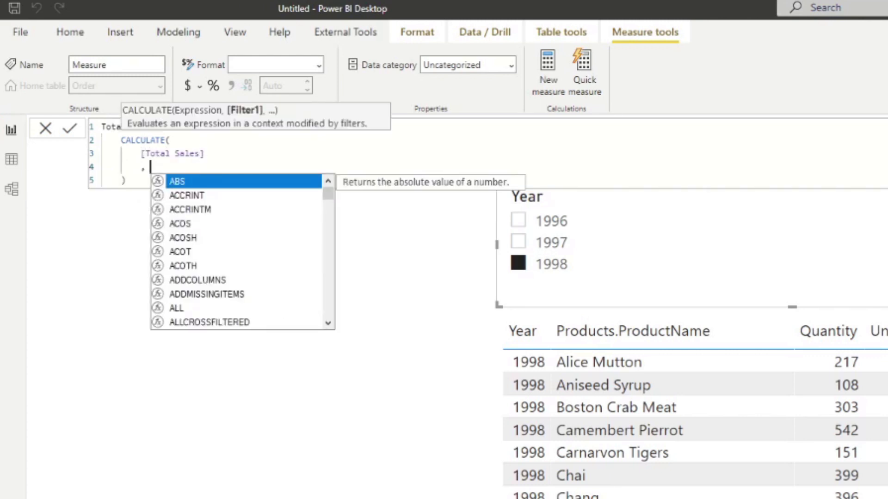
text(PREVIOU)
key(Down)
key(Down)
key(Down)
key(Tab)
text(Date)
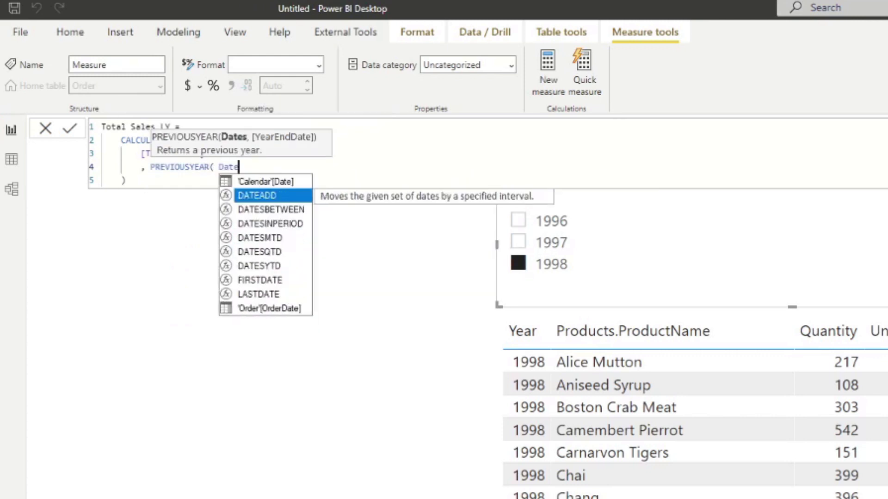
key(Up)
key(Tab)
text())
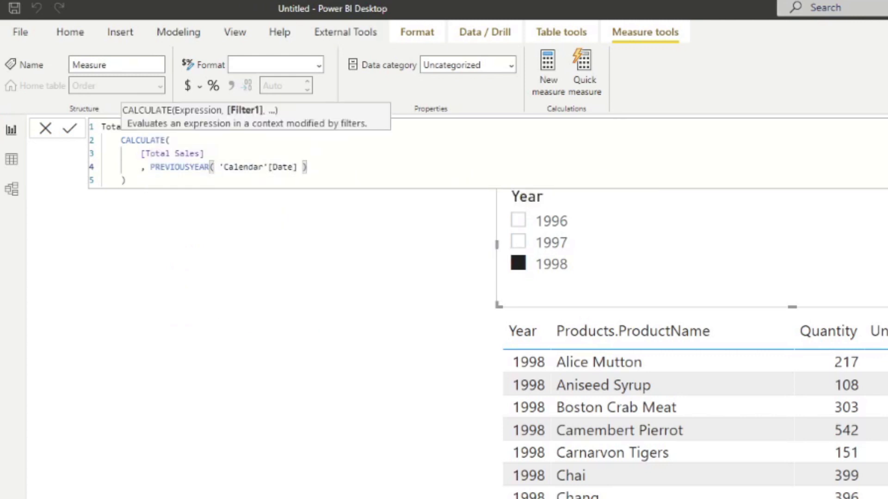
key(Return)
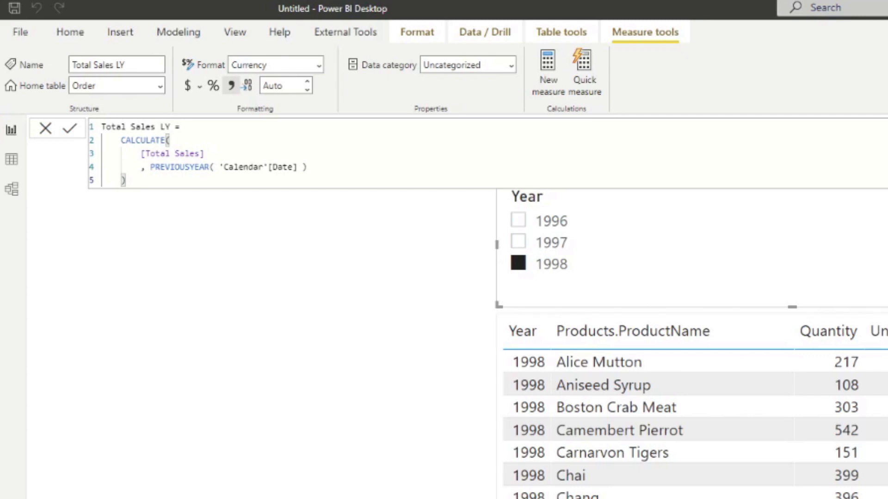
click(387, 323)
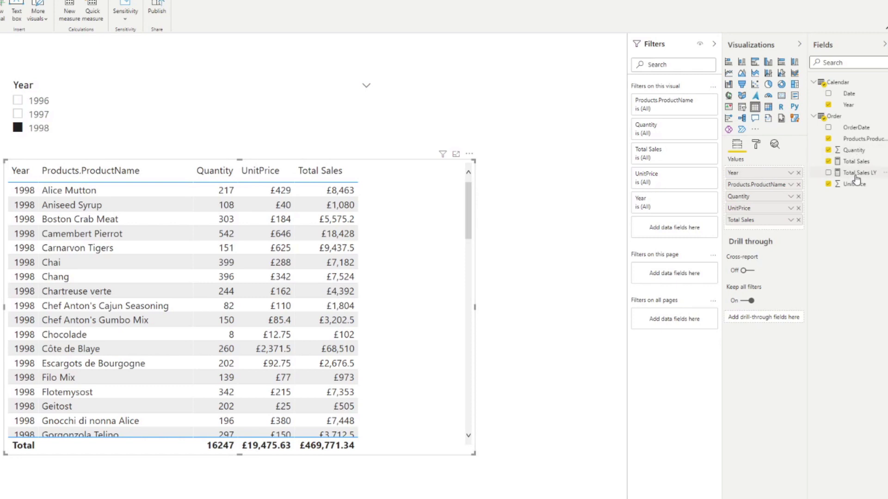
Add Total Sales LY as a table column and highlight the Alice Mutton row.
drag(857, 178, 394, 275)
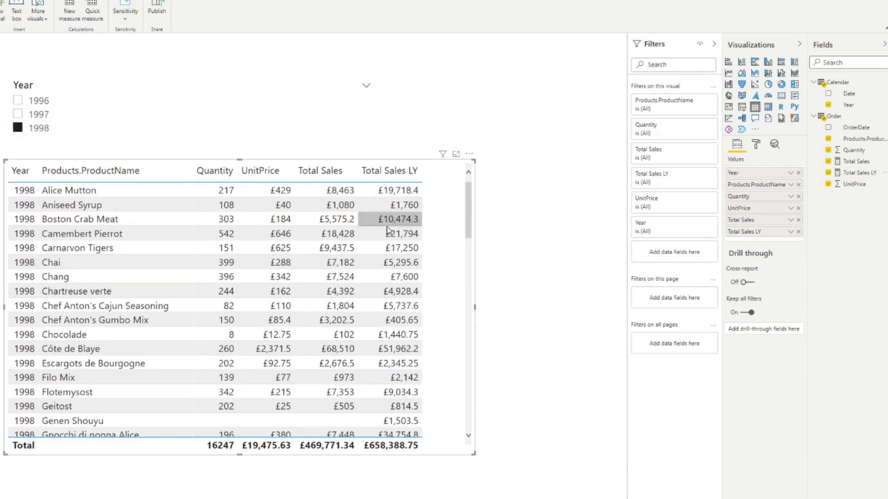
click(77, 192)
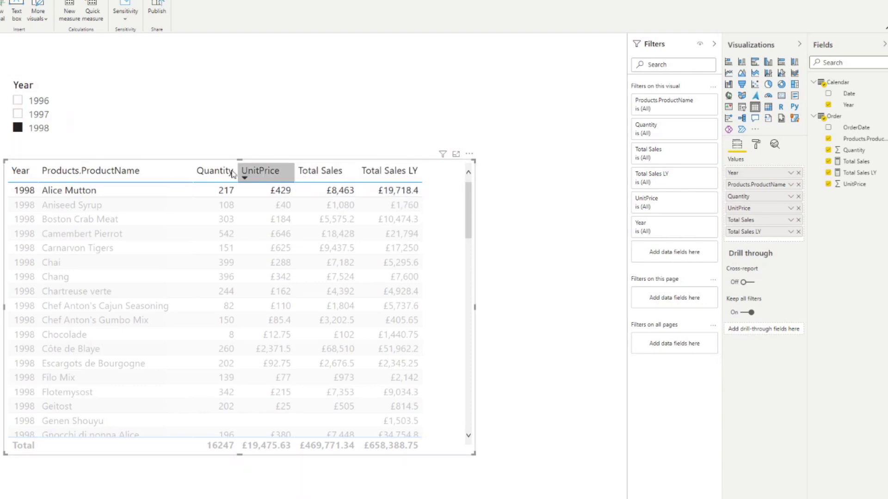
Filter the slicer back to 1997, then highlight and clear the Alice Mutton row.
click(41, 118)
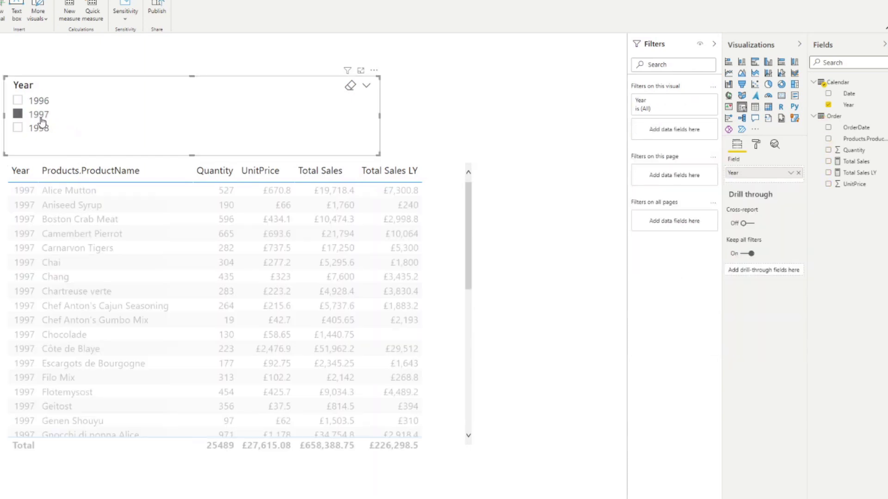
click(77, 193)
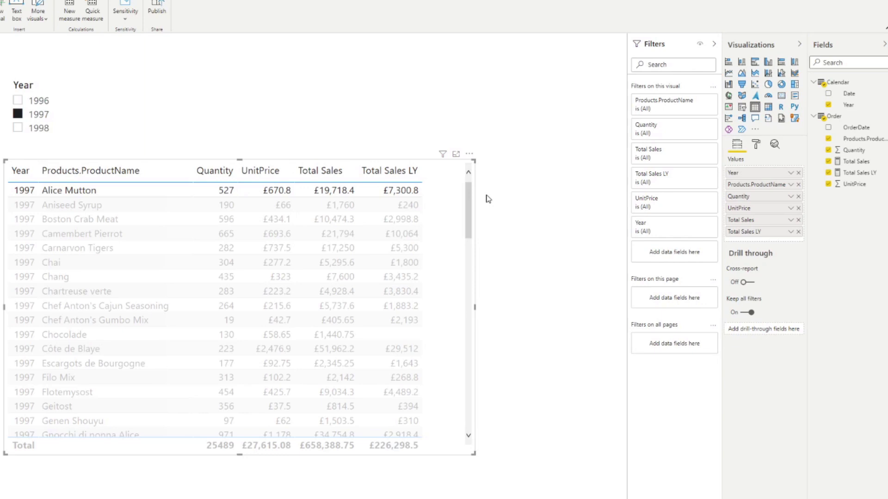
click(408, 195)
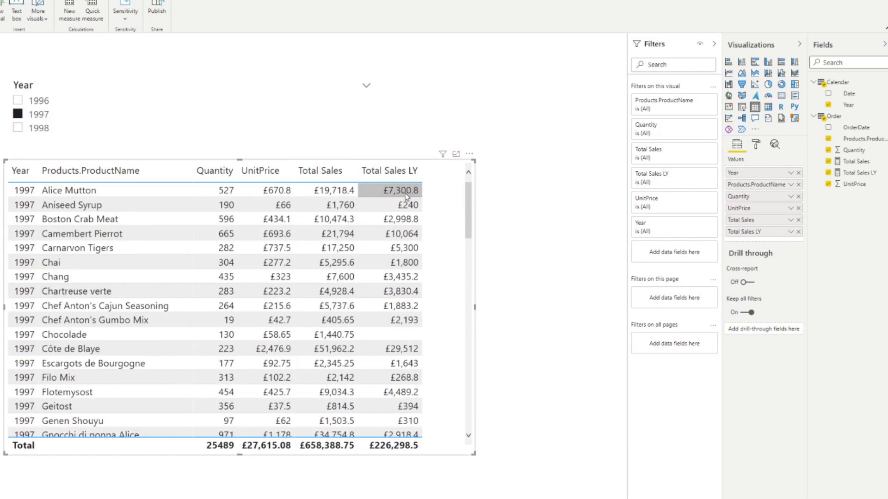
Start a % Change measure with [Total Sales] - [Total Sales LY].
right_click(833, 117)
key(Escape)
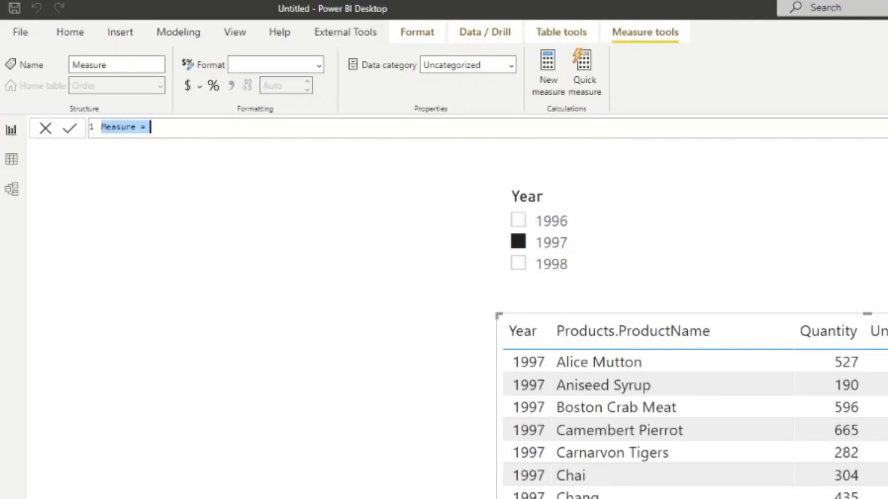
text(% Change =)
key(shift+Return)
key(Tab)
text(tot)
key(Tab)
text(- )
text(tota)
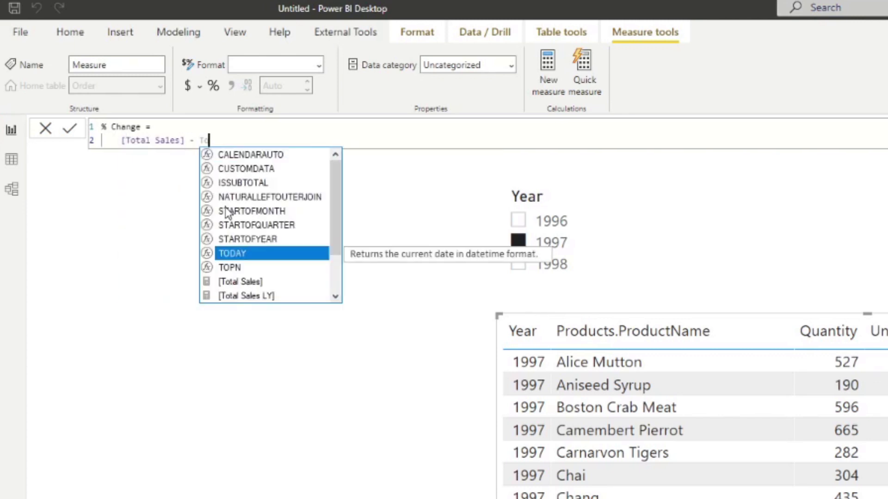
key(Down)
key(Tab)
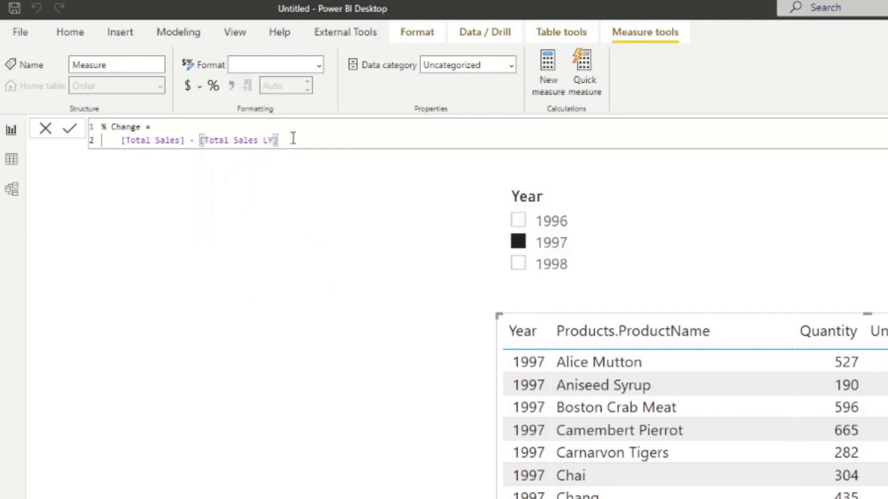
Wrap the subtraction in DIVIDE with [Total Sales LY] as denominator and 0 as fallback.
drag(292, 138, 124, 147)
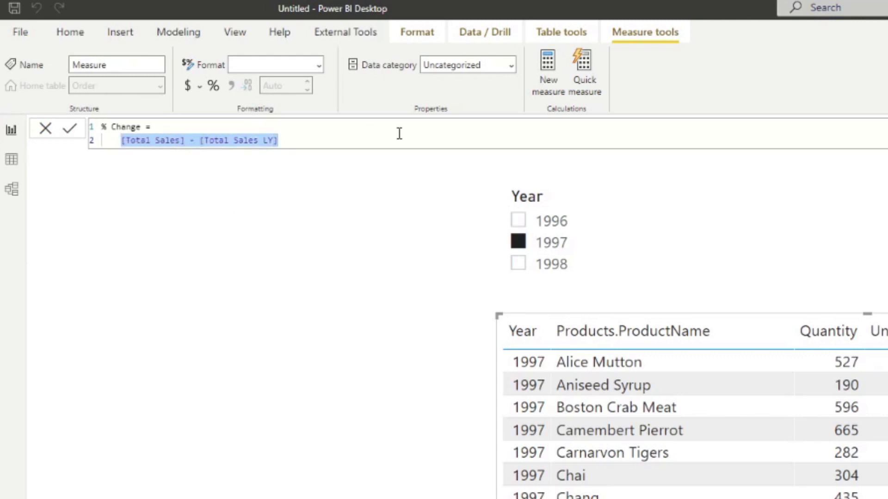
key(ctrl+x)
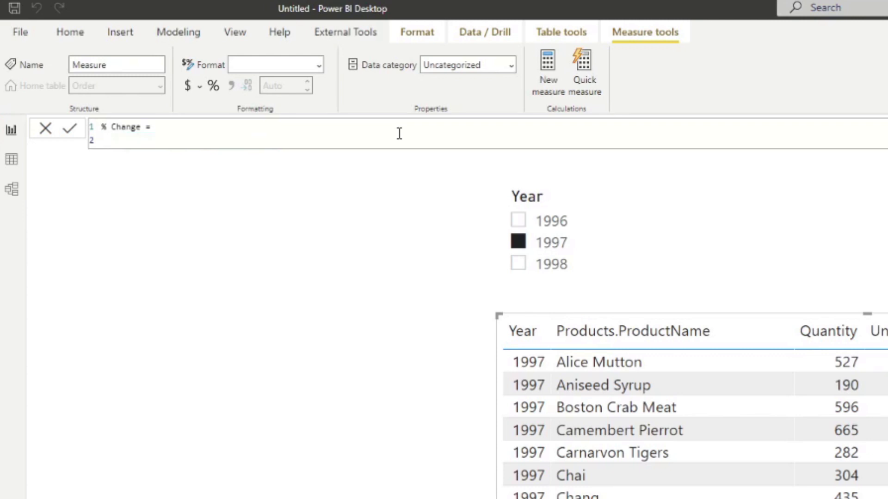
text(DIVI)
key(Tab)
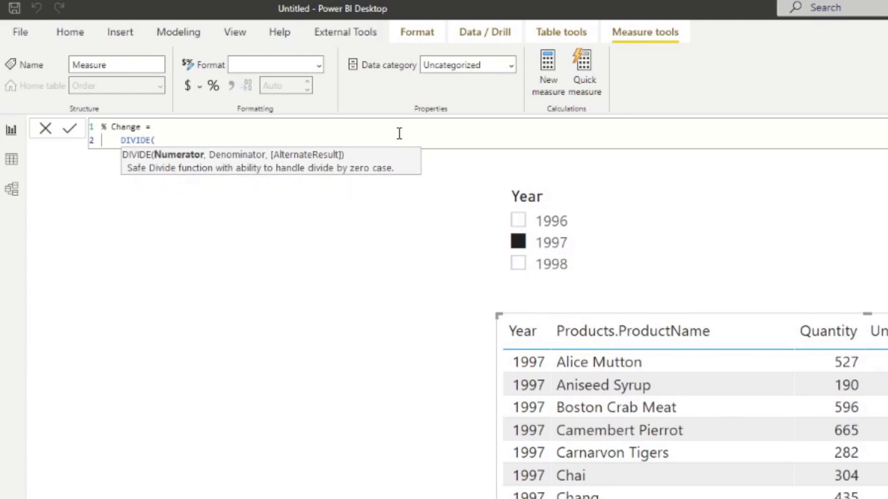
key(ctrl+v)
text(, )
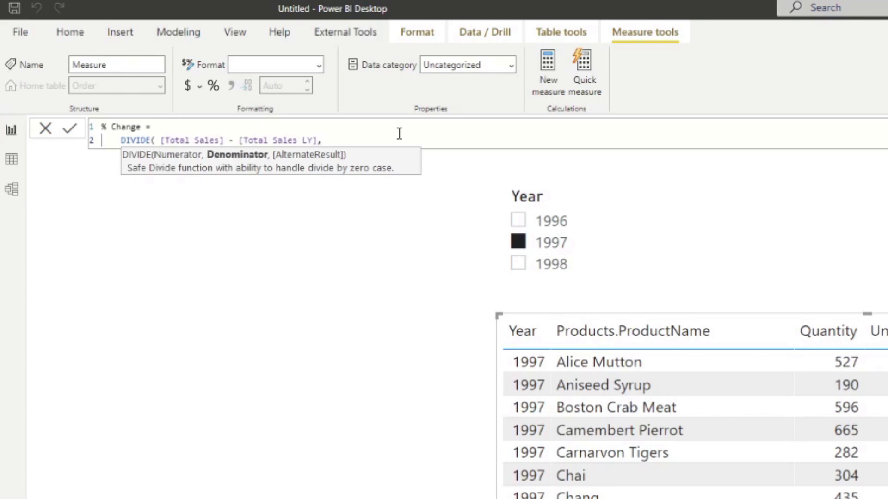
text(Ror)
key(BackSpace)
key(BackSpace)
key(BackSpace)
text(tota)
key(Down)
key(Tab)
text(, 0))
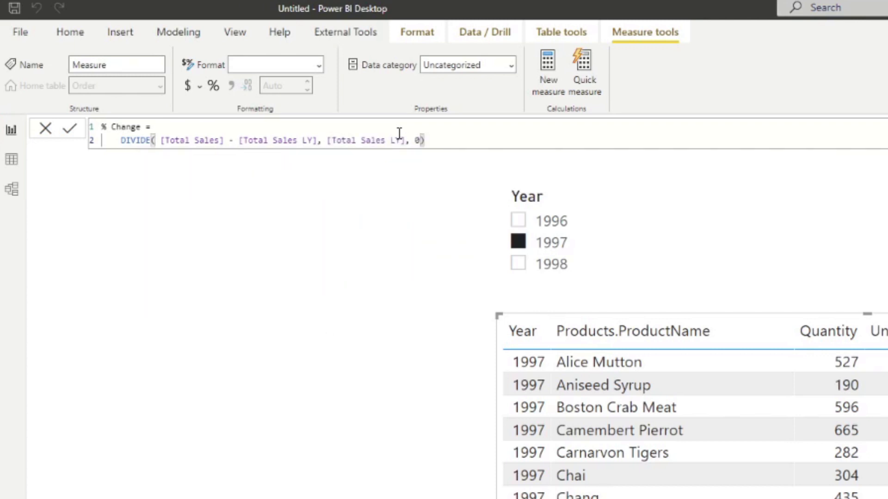
key(Left)
Commit % Change, add it to the table formatted as a percentage, and highlight Alice Mutton.
key(Return)
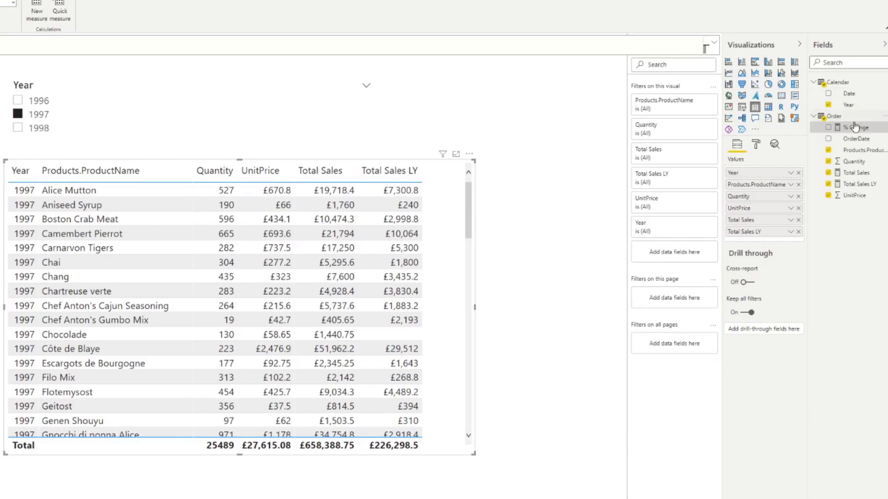
drag(855, 127, 504, 314)
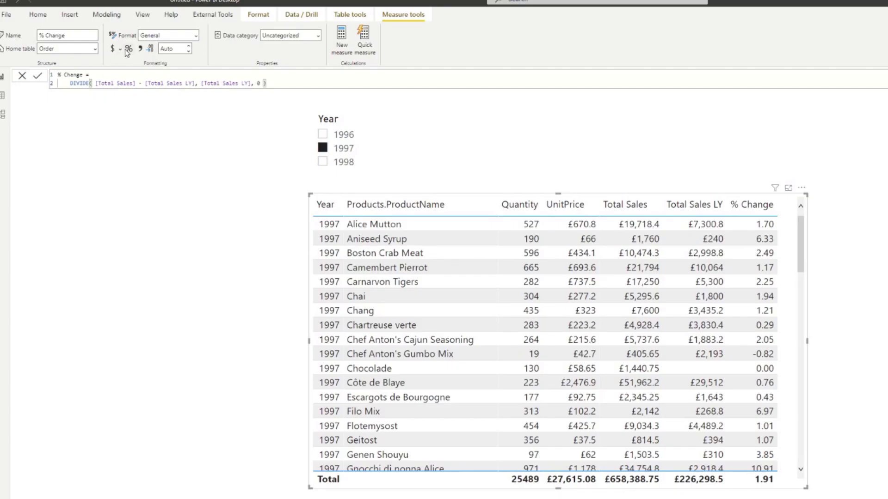
click(128, 49)
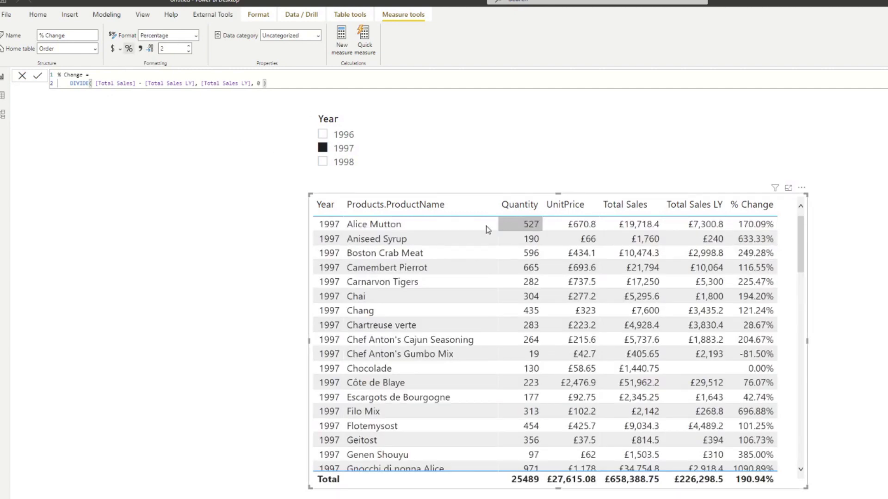
click(376, 227)
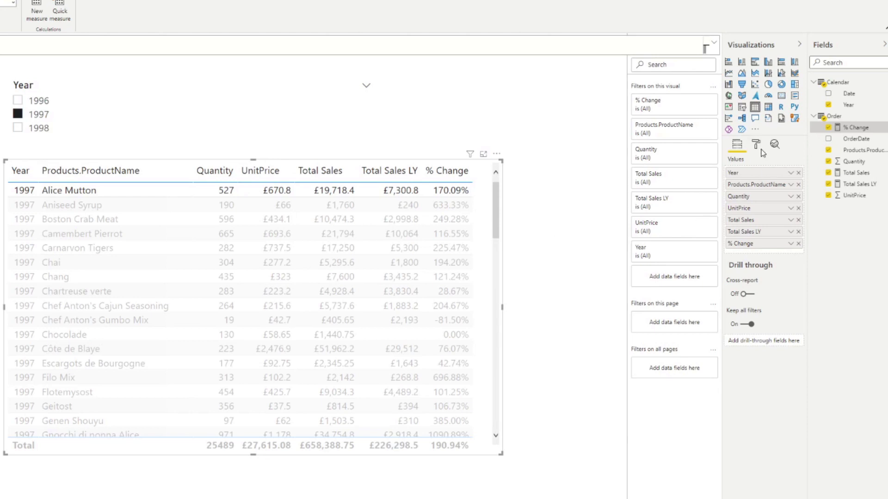
Open the Power BI visuals marketplace via Get more visuals in the Visualizations pane.
click(757, 131)
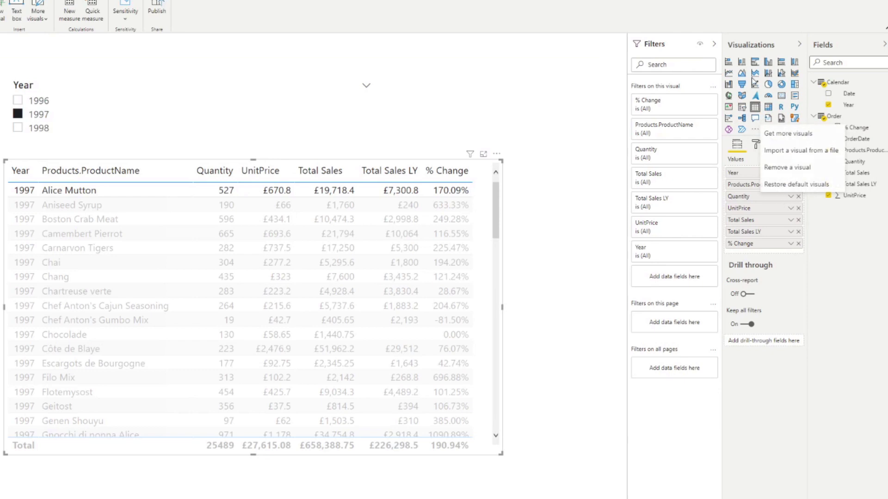
click(780, 49)
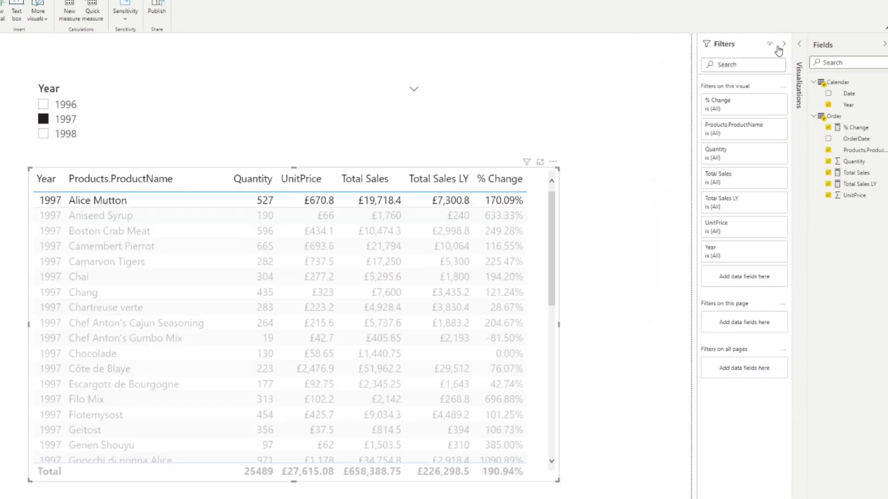
click(802, 44)
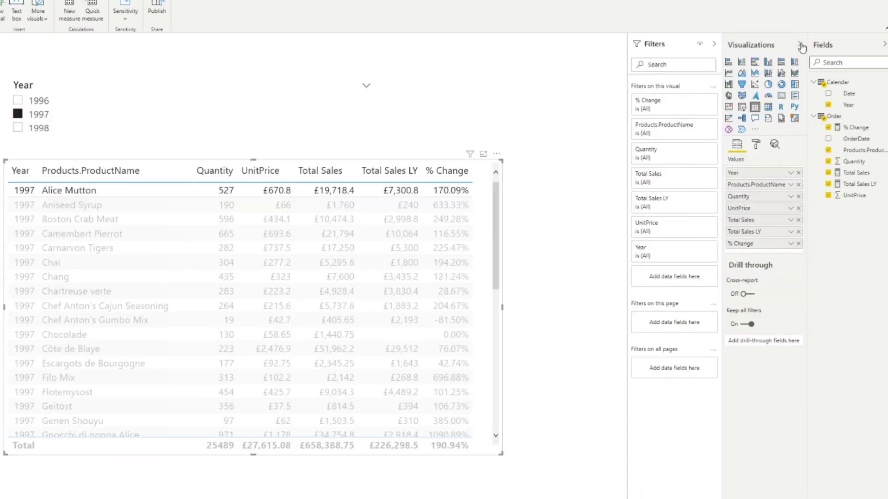
click(757, 131)
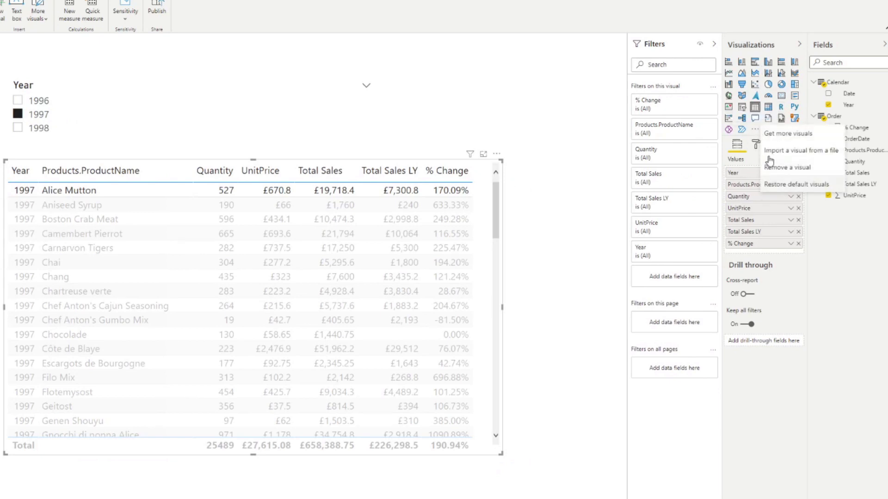
click(759, 213)
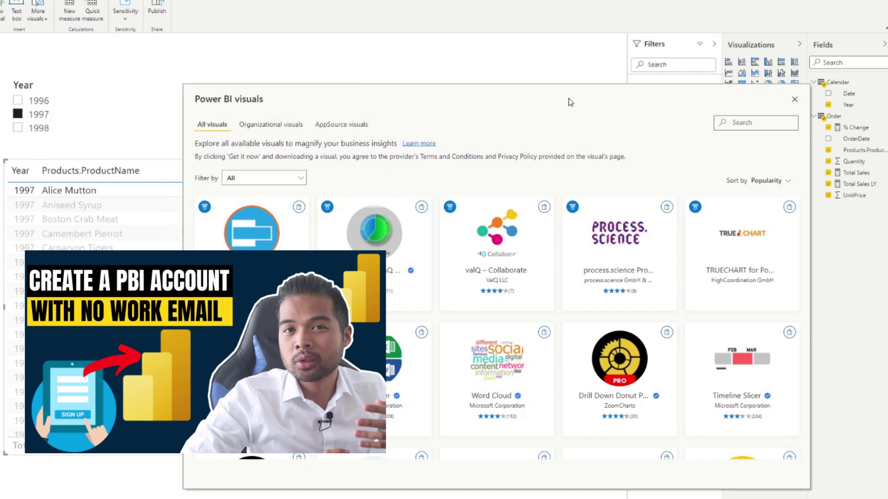
Search the marketplace for 'scroller', add the Scroller visual and confirm the import.
click(748, 123)
text(scroller)
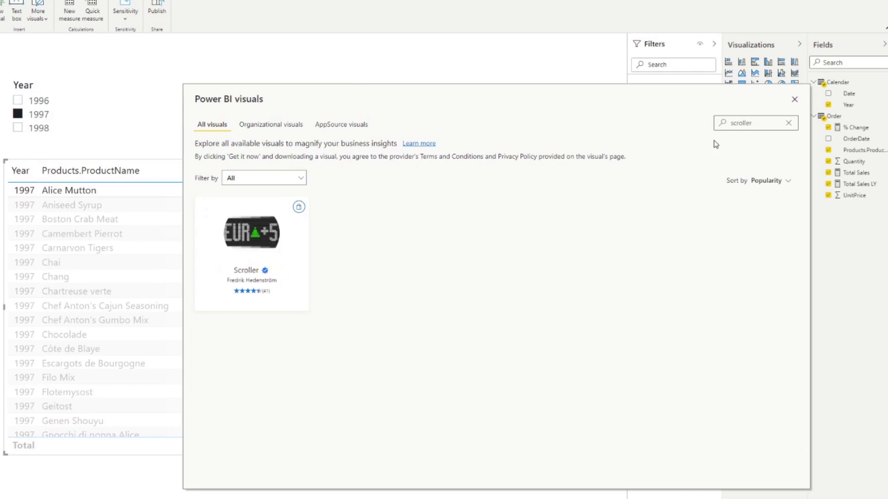
click(265, 232)
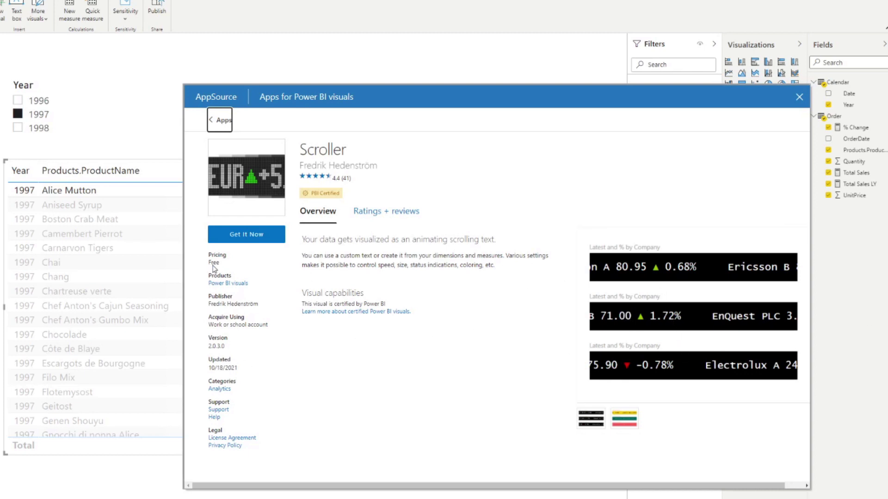
click(242, 235)
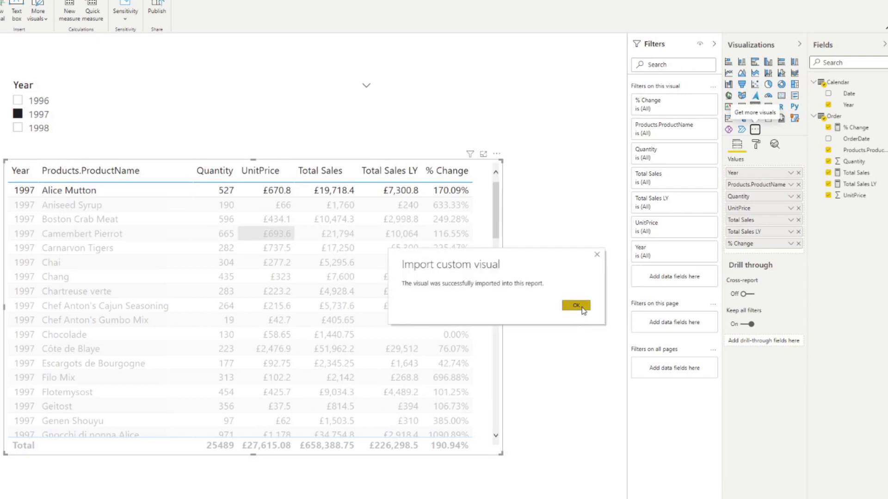
click(576, 306)
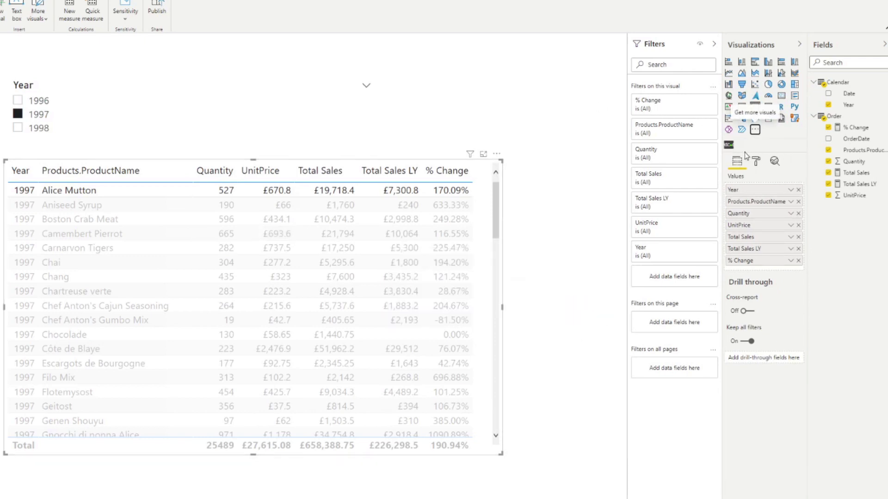
Place an empty Scroller visual at the top, move the Year slicer lower, and enlarge the Scroller.
click(562, 119)
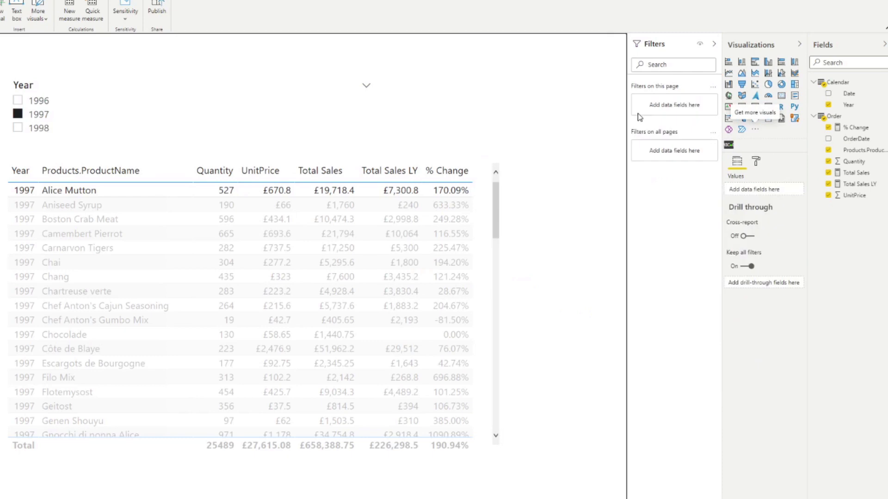
click(729, 147)
drag(233, 121, 625, 57)
click(42, 92)
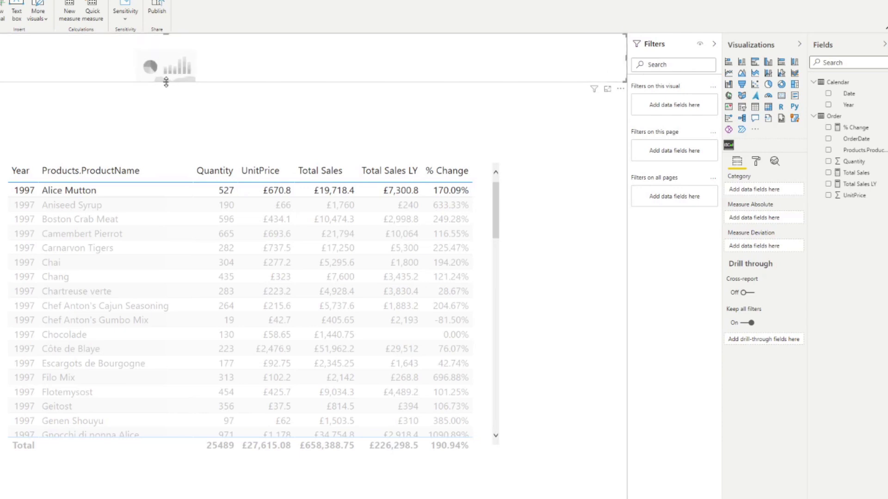
drag(166, 82, 170, 103)
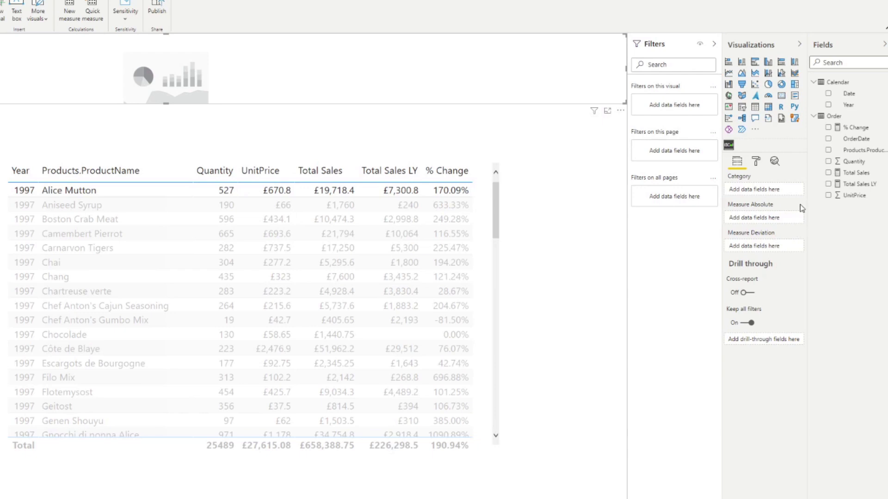
Map ProductName to Category, Total Sales to Measure Absolute, and % Change to Measure Deviation.
drag(855, 150, 782, 188)
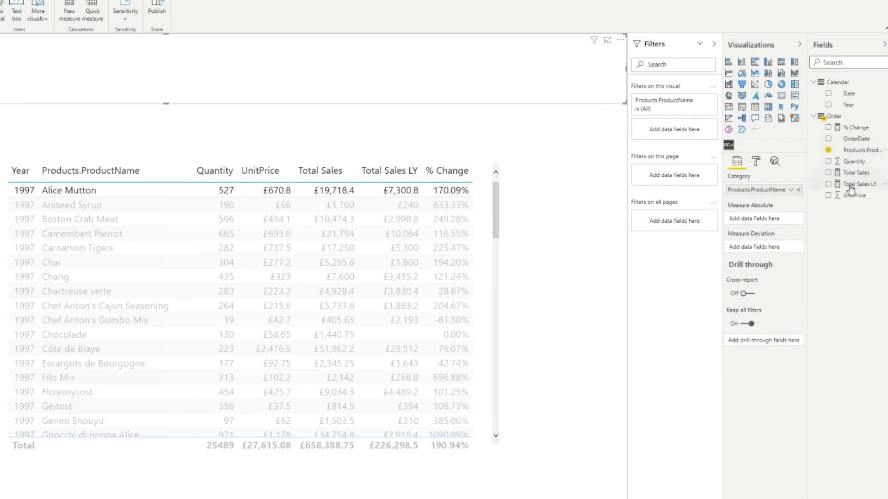
drag(856, 173, 782, 225)
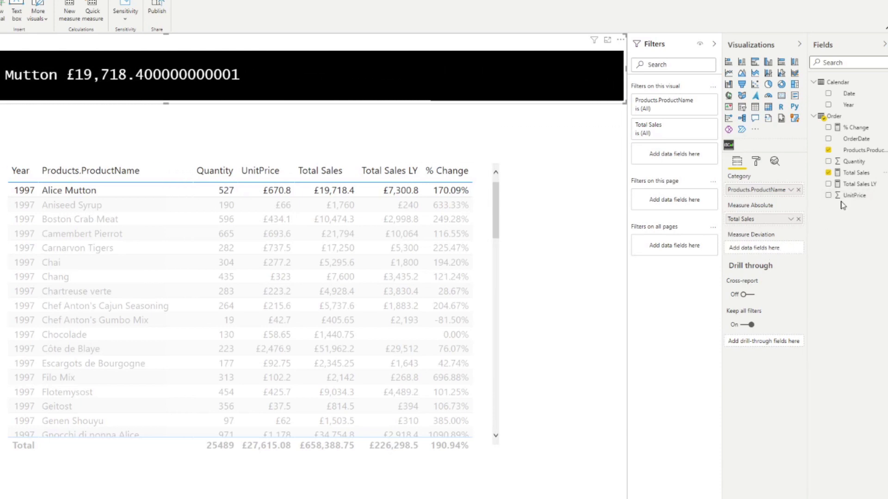
drag(856, 128, 767, 249)
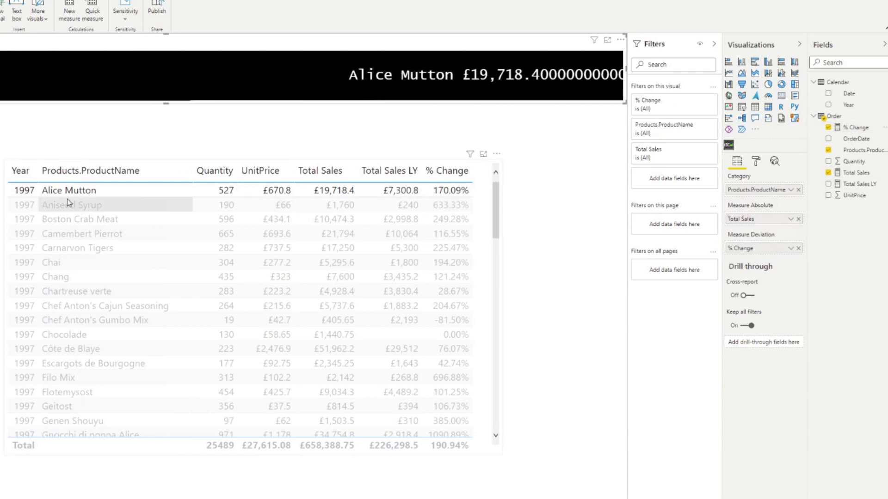
Change the Total Sales measure's decimal places from Auto to 2.
click(13, 251)
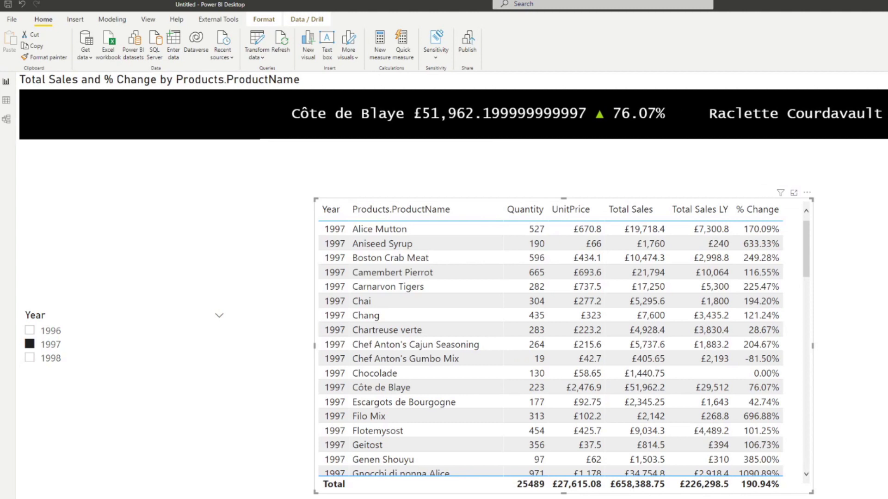
click(883, 208)
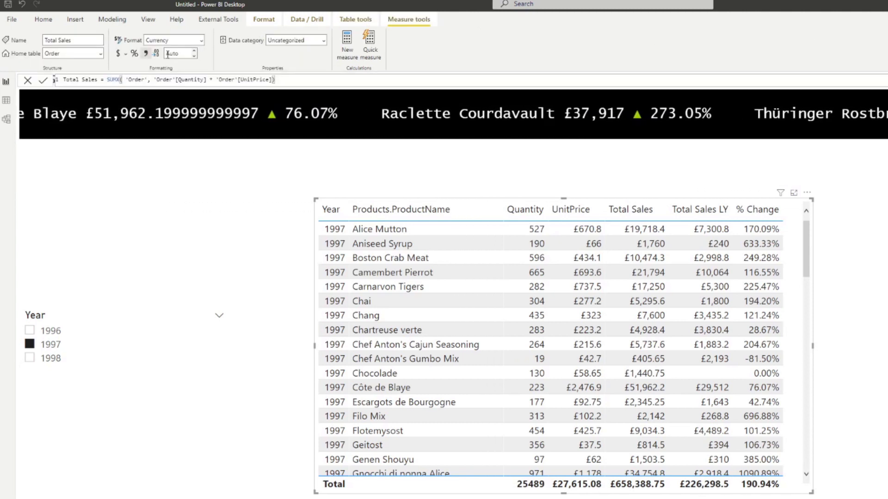
click(194, 55)
text(2)
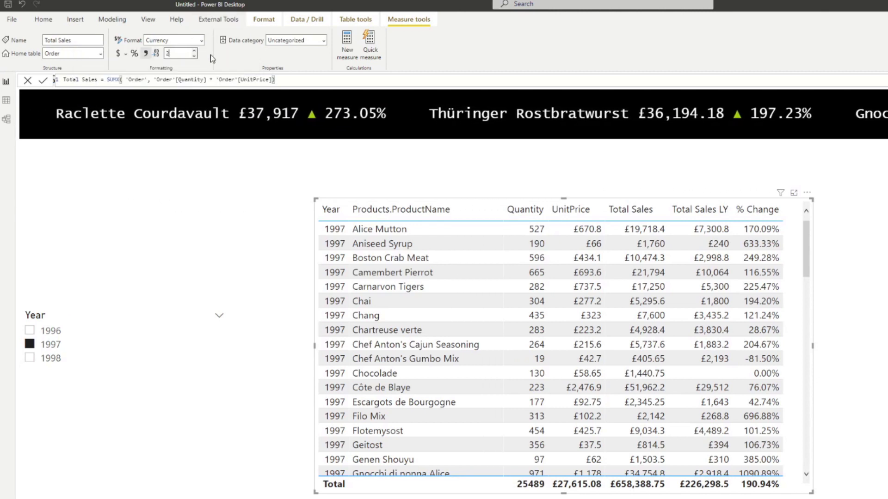
click(185, 233)
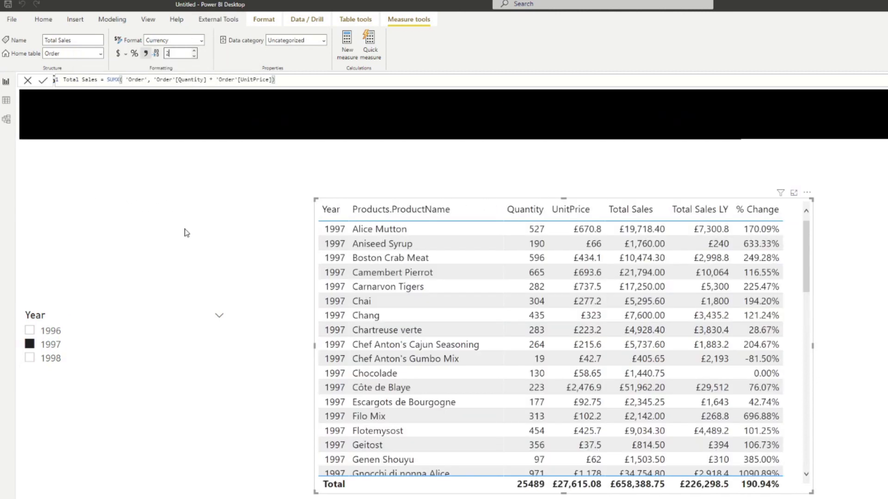
click(250, 215)
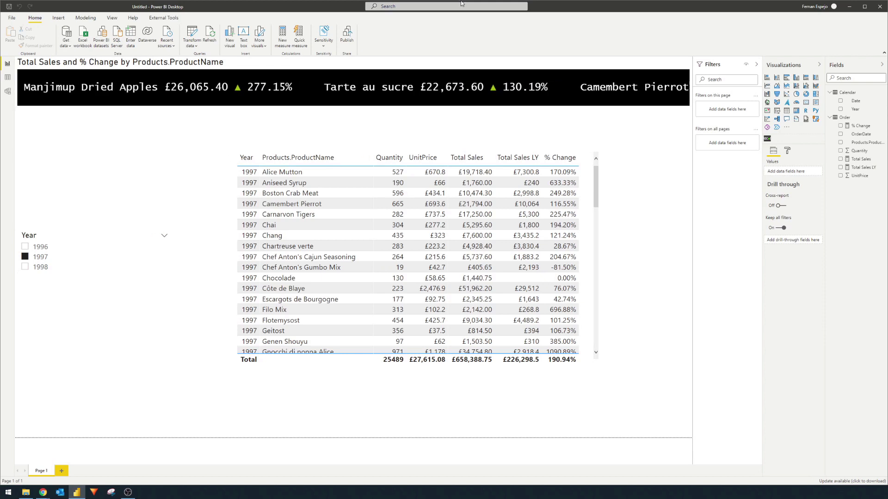
Switch the Year slicer from 1997 to 1998.
click(40, 267)
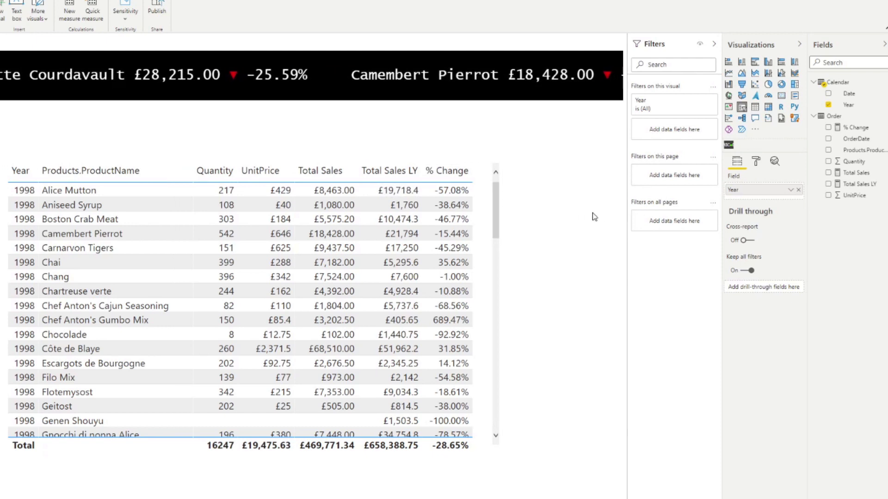
Turn on Auto-size font in the Scroller settings and shorten the ticker to a thin strip.
click(522, 48)
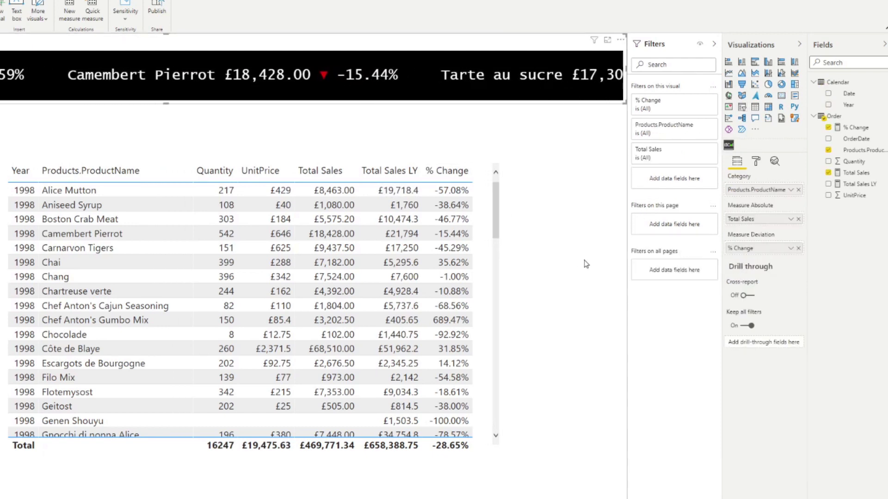
click(755, 164)
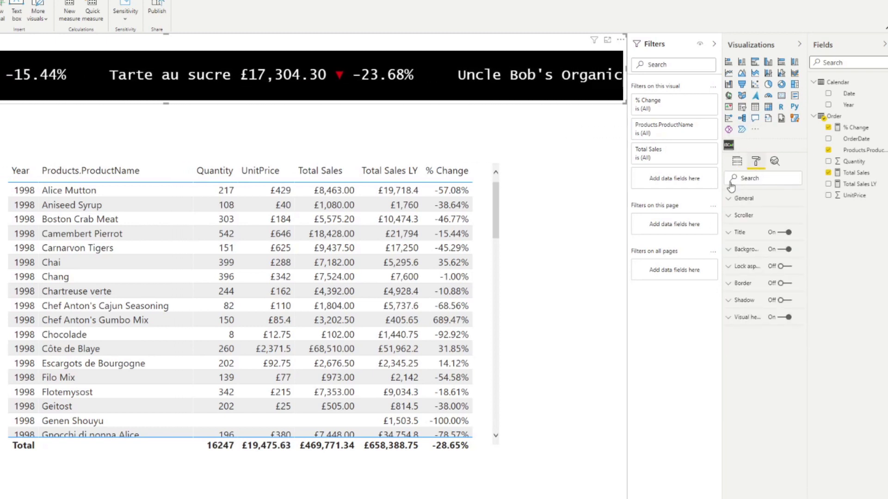
click(732, 217)
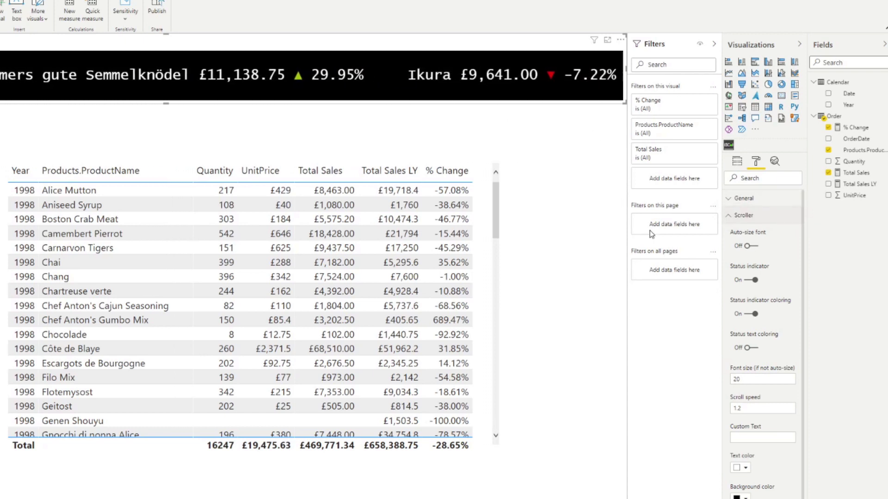
click(753, 246)
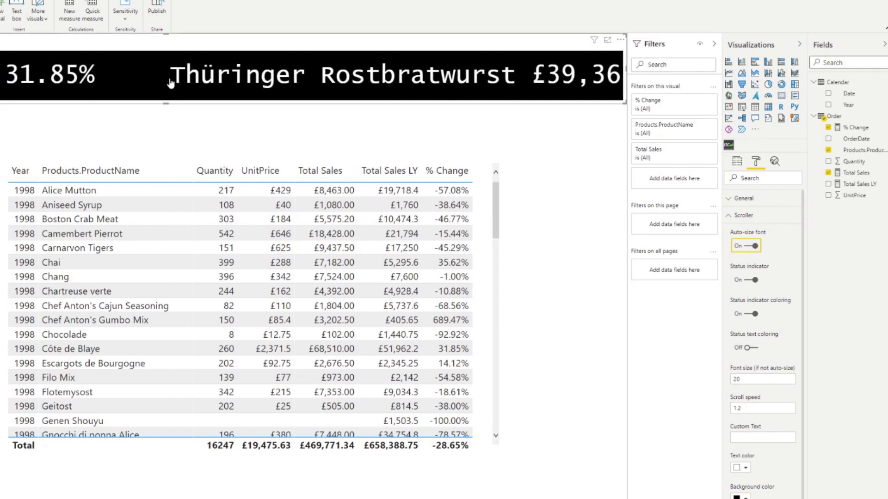
drag(167, 103, 164, 104)
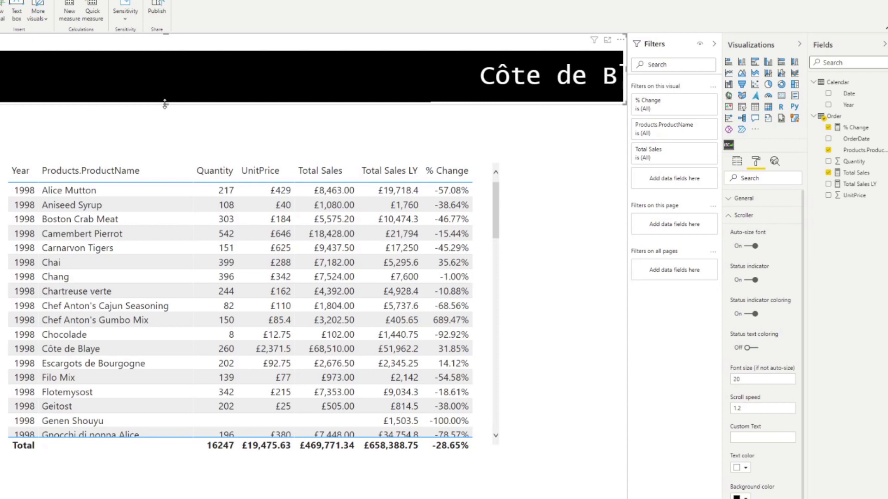
drag(165, 107, 162, 76)
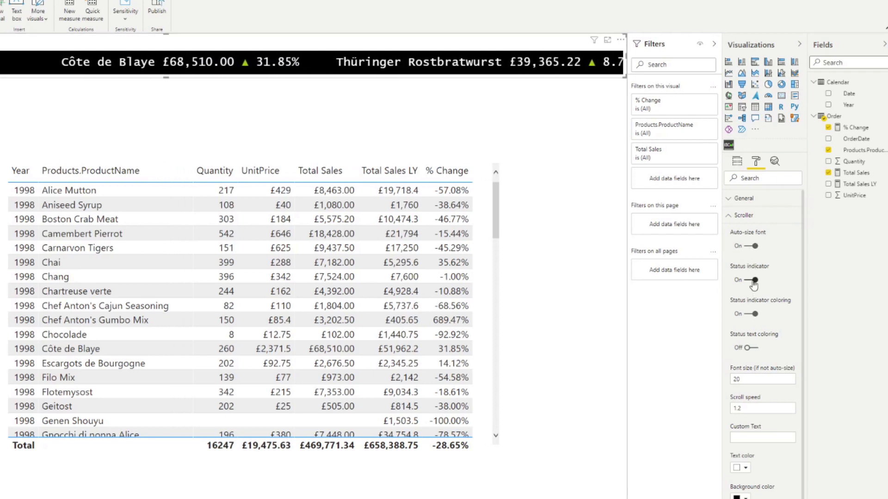
Toggle the Status indicator off and back on, then switch Status text coloring on.
click(752, 282)
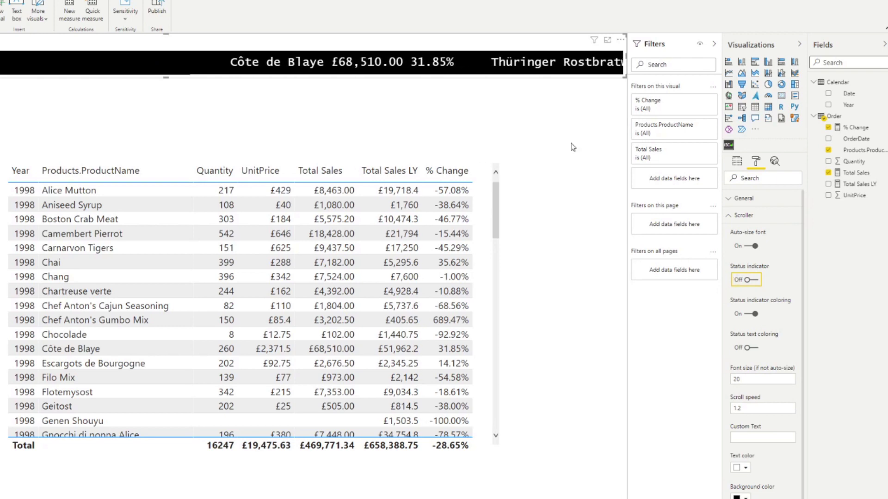
key(space)
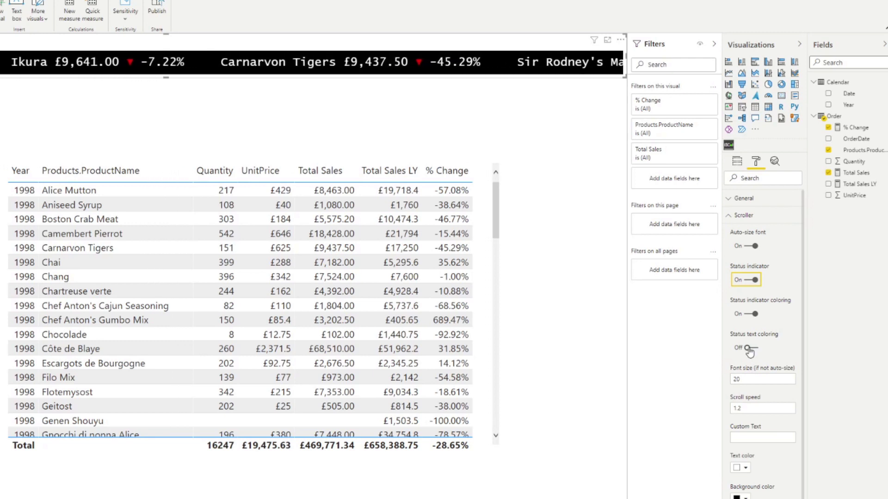
click(749, 350)
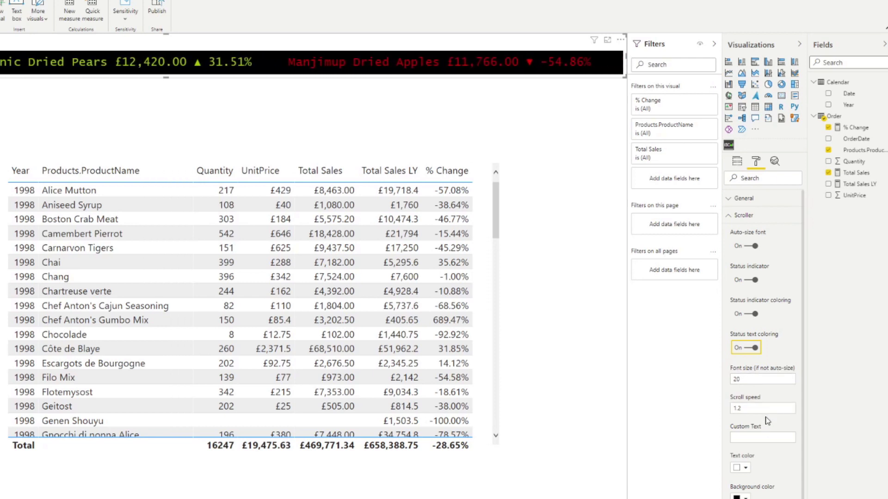
Change the Scroller's scroll speed to 1.5.
drag(754, 409, 727, 411)
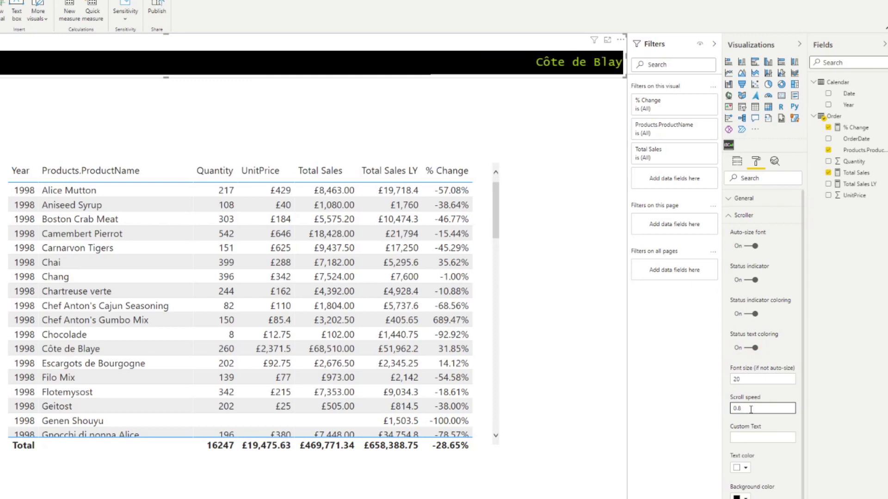
drag(751, 410, 727, 413)
text(1.5)
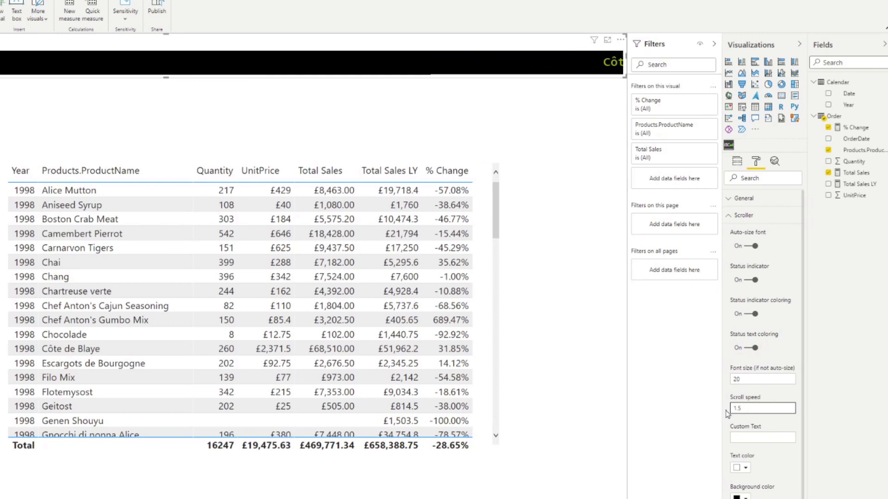